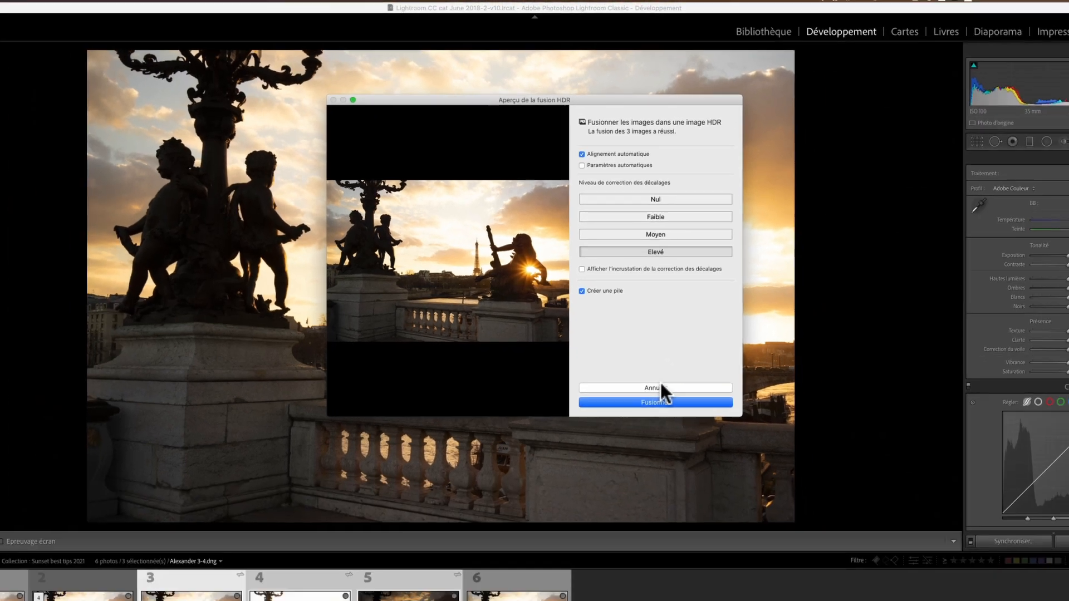
# - Compare the two HDR versions side by side at full-photo size with the surrounding panels shown
pyautogui.click(699, 479)
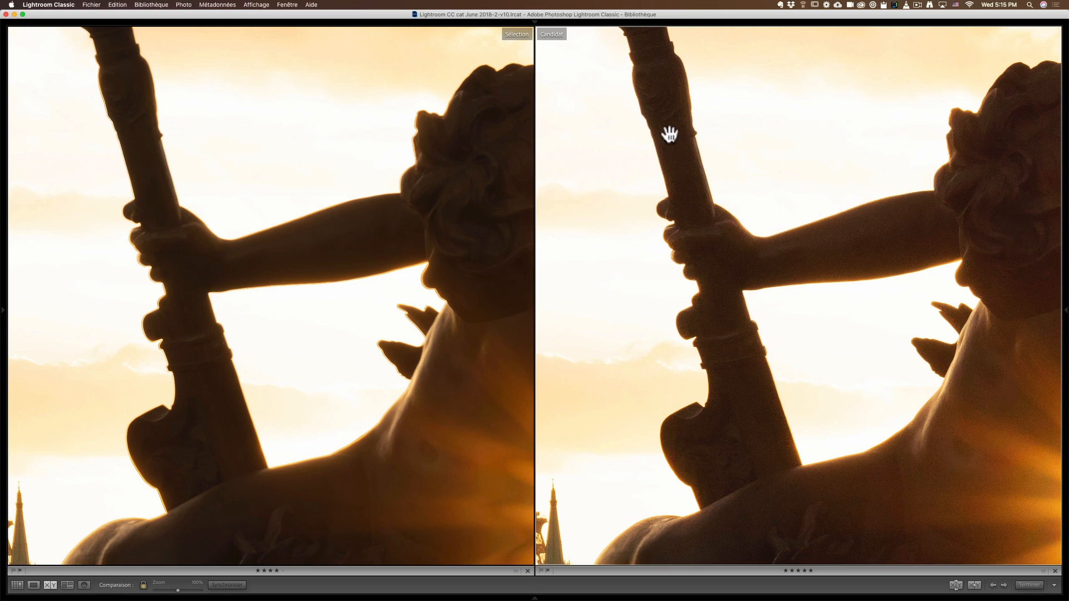
pyautogui.click(723, 246)
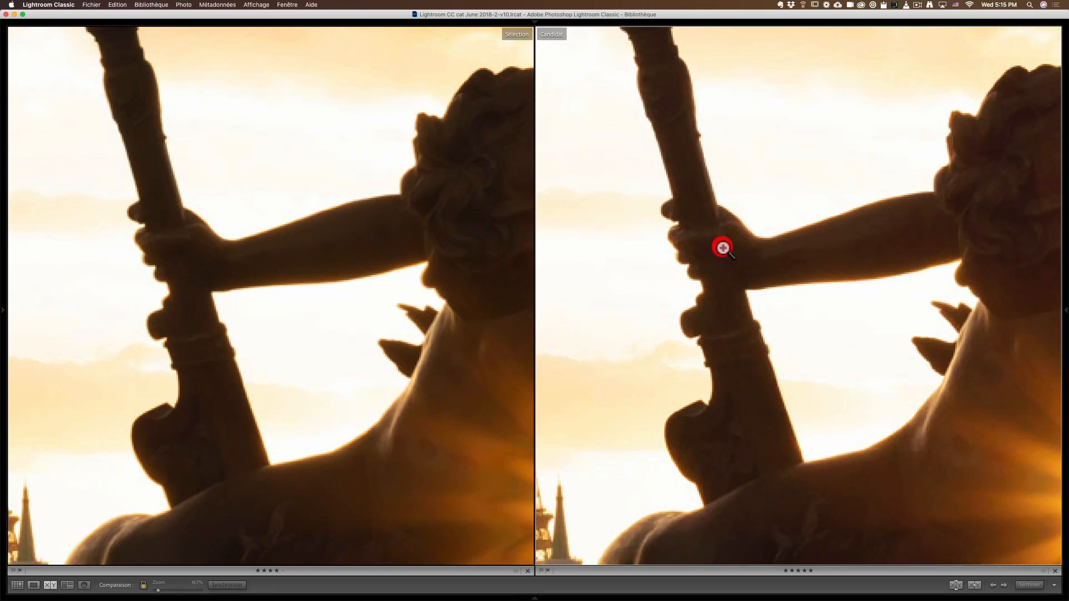
pyautogui.hotkey('shift', 'Tab')
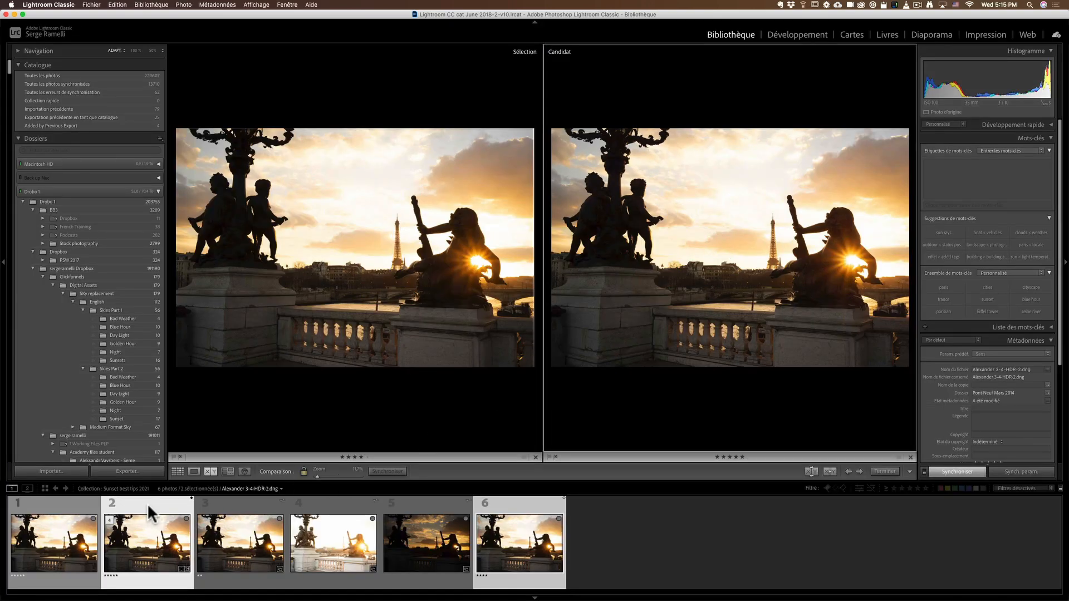
# - Show Alexander 3-HDR.dng on its own and open it in the Développement module with the folder panels hidden
pyautogui.click(194, 472)
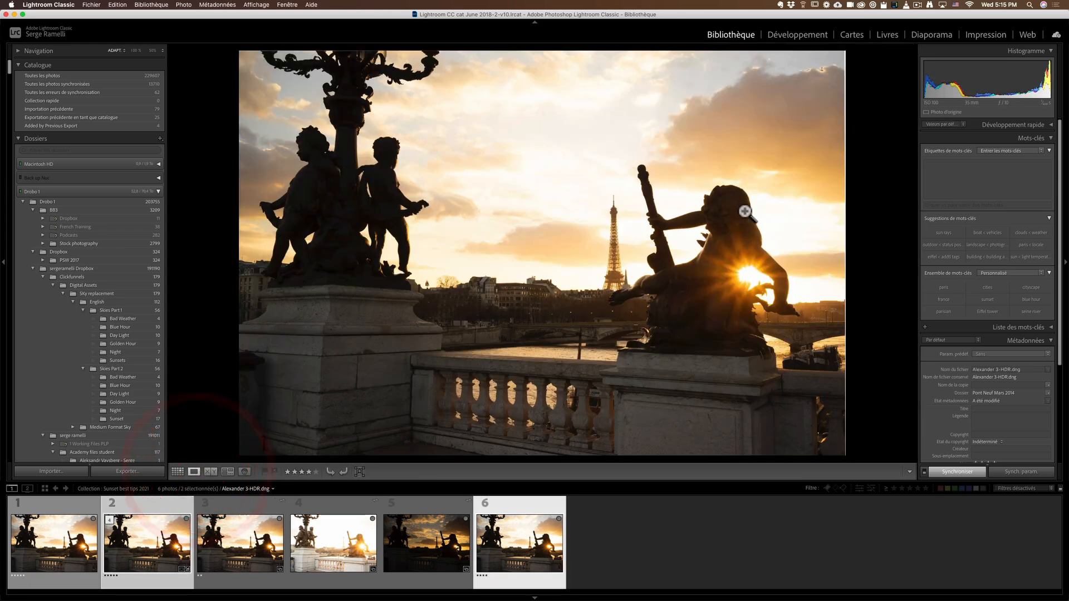
pyautogui.click(728, 236)
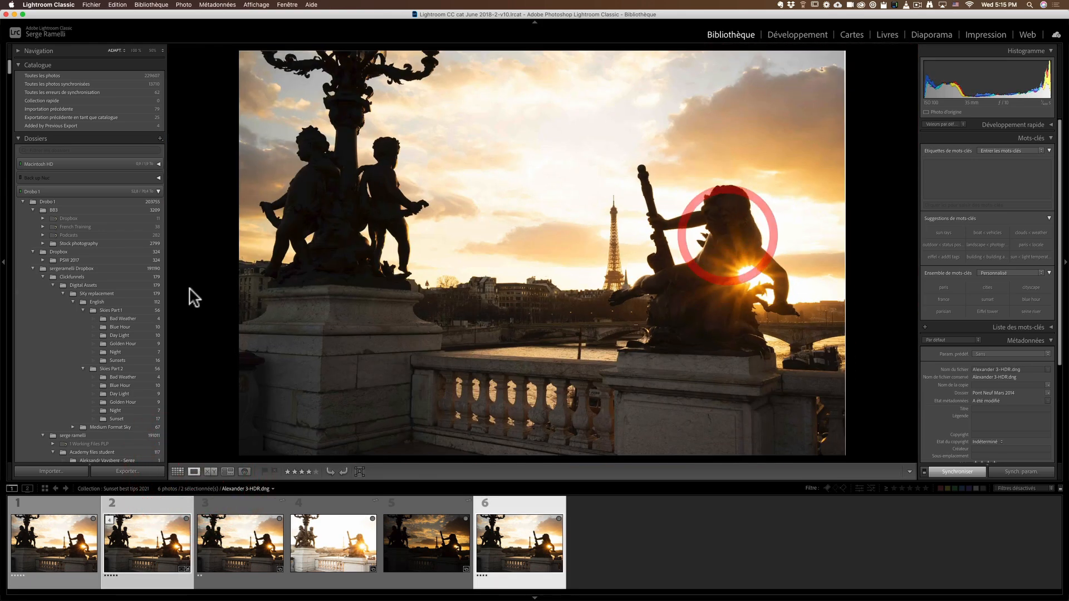
pyautogui.click(3, 261)
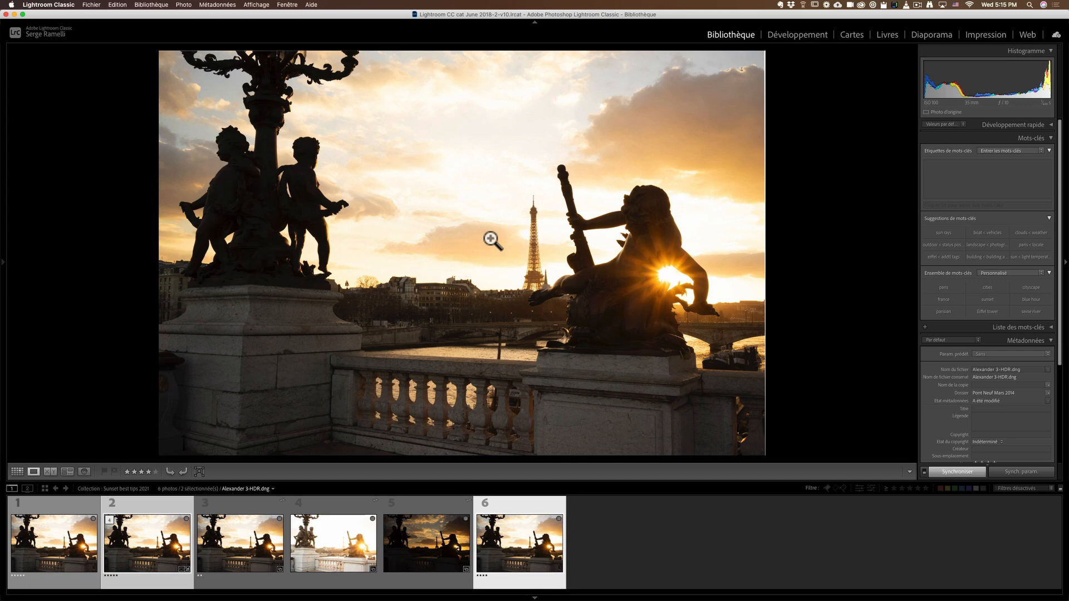
pyautogui.click(791, 35)
# - Set Hautes lumières to −60, Ombres to +44, Noirs to −24 and Blancs to −44
pyautogui.moveTo(997, 253)
pyautogui.mouseDown()
pyautogui.moveTo(1042, 255)
pyautogui.moveTo(1001, 252)
pyautogui.mouseUp()
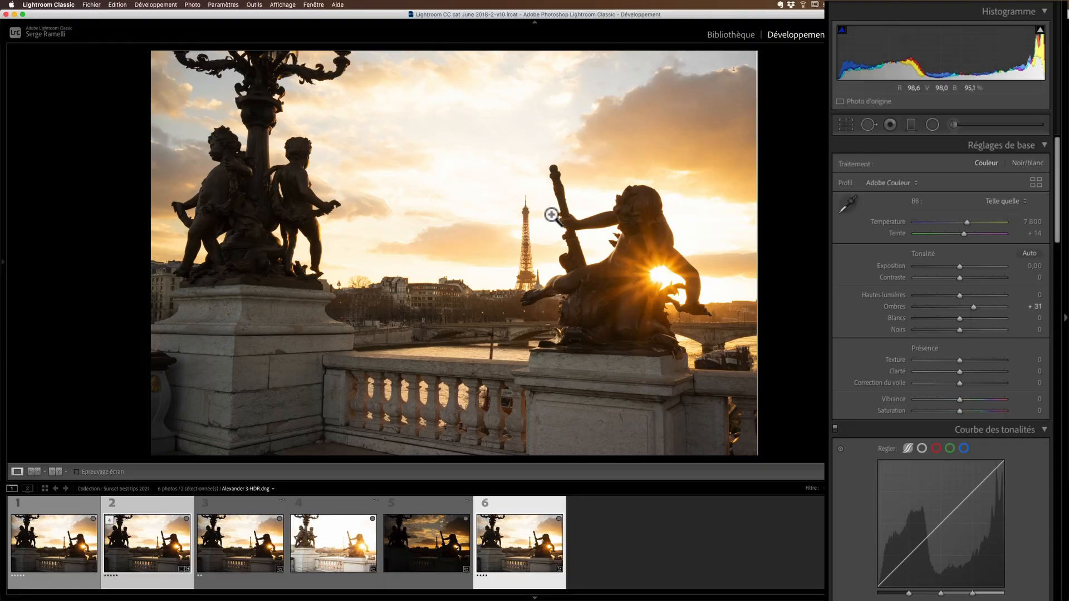
pyautogui.moveTo(970, 306); pyautogui.dragTo(929, 299)
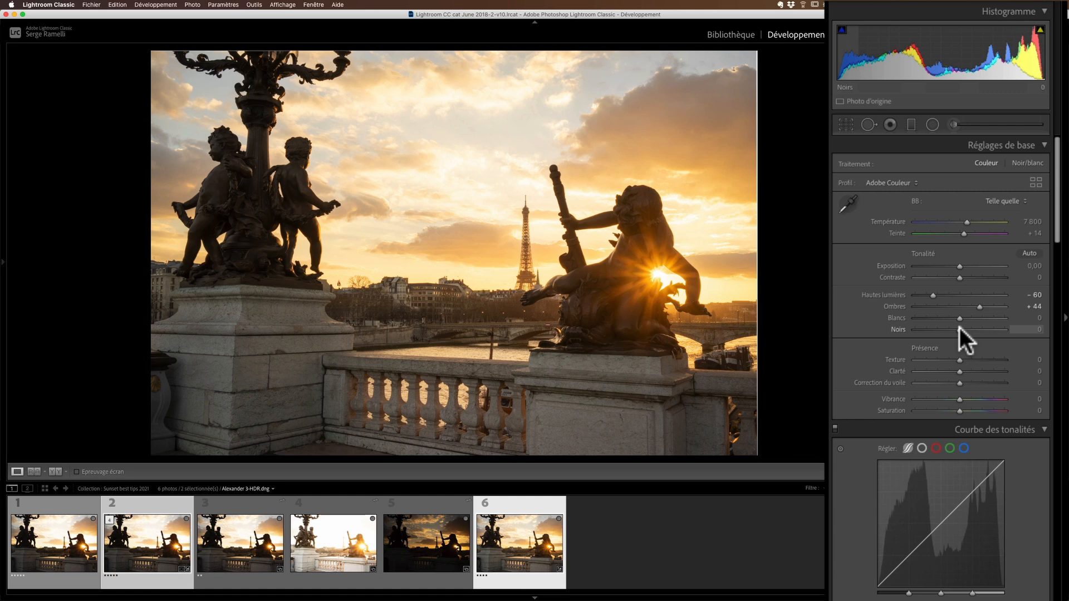
pyautogui.press('alt')
pyautogui.moveTo(959, 332); pyautogui.dragTo(950, 327)
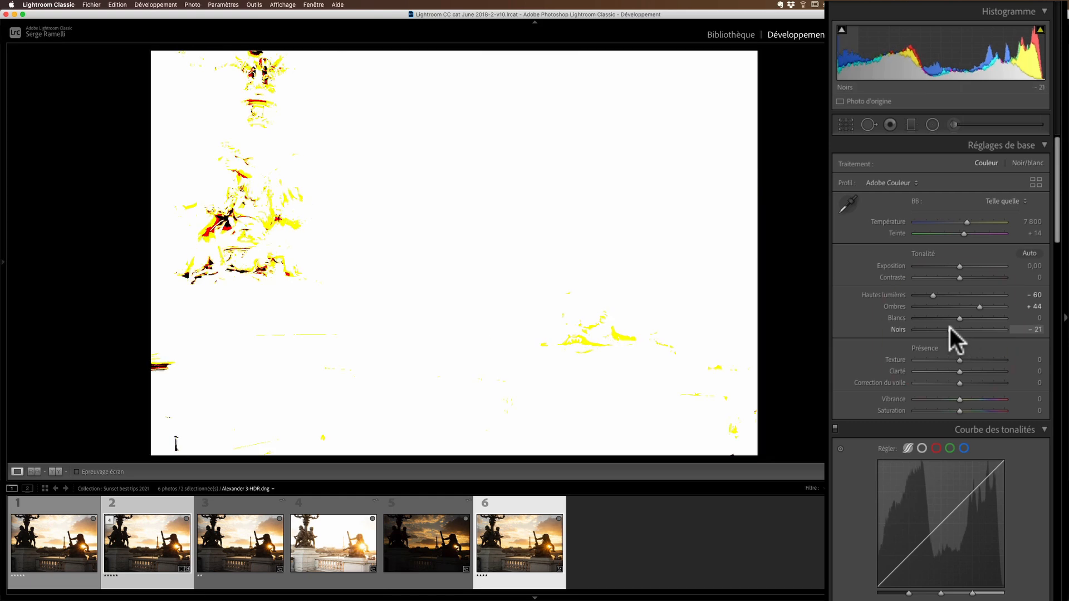
pyautogui.moveTo(950, 326); pyautogui.dragTo(948, 330)
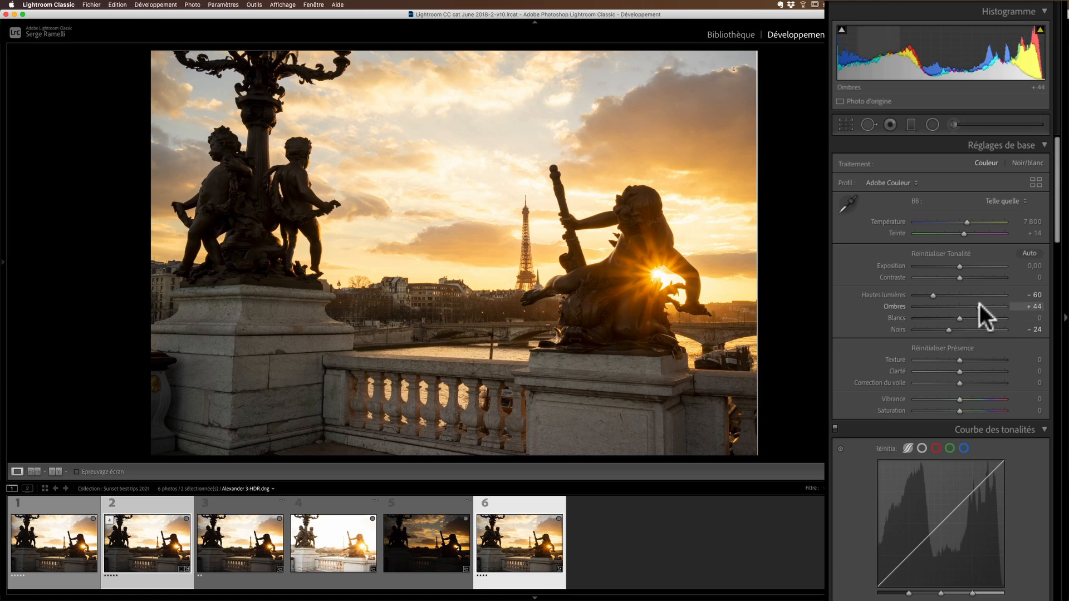
pyautogui.moveTo(959, 318)
pyautogui.mouseDown()
pyautogui.moveTo(972, 319)
pyautogui.moveTo(941, 313)
pyautogui.mouseUp()
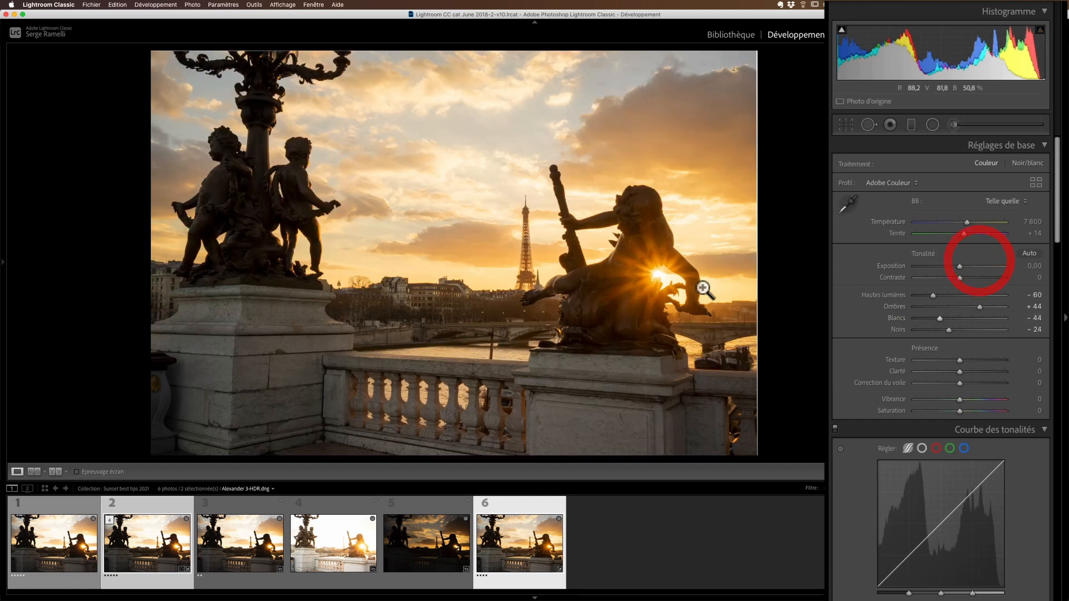
# - Check the sunburst behind the statue up close, and set Exposition to −0,25 and Contraste to +34
pyautogui.click(663, 280)
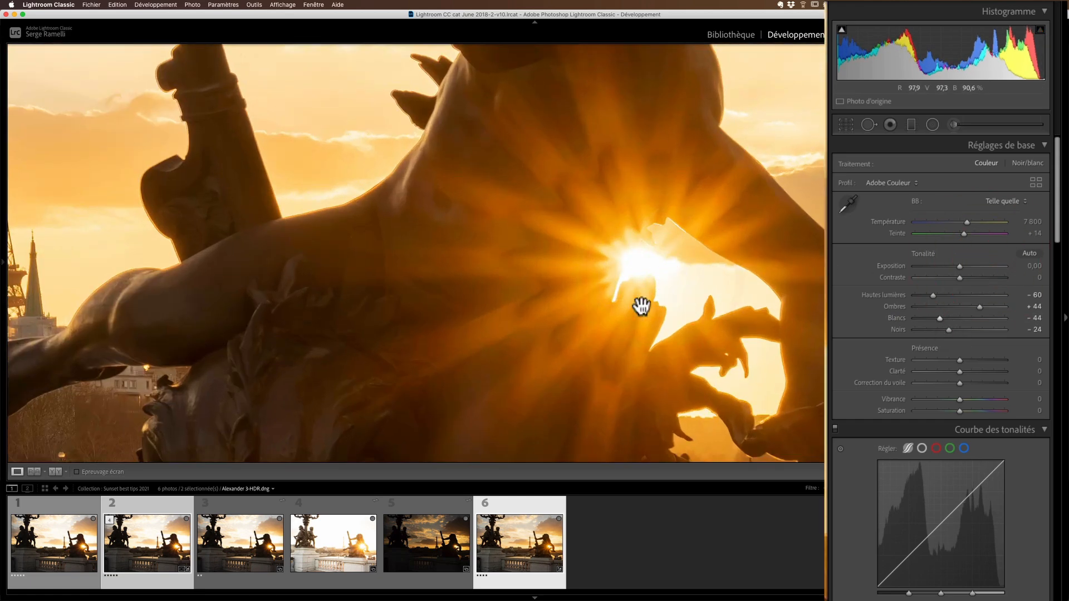
pyautogui.click(628, 260)
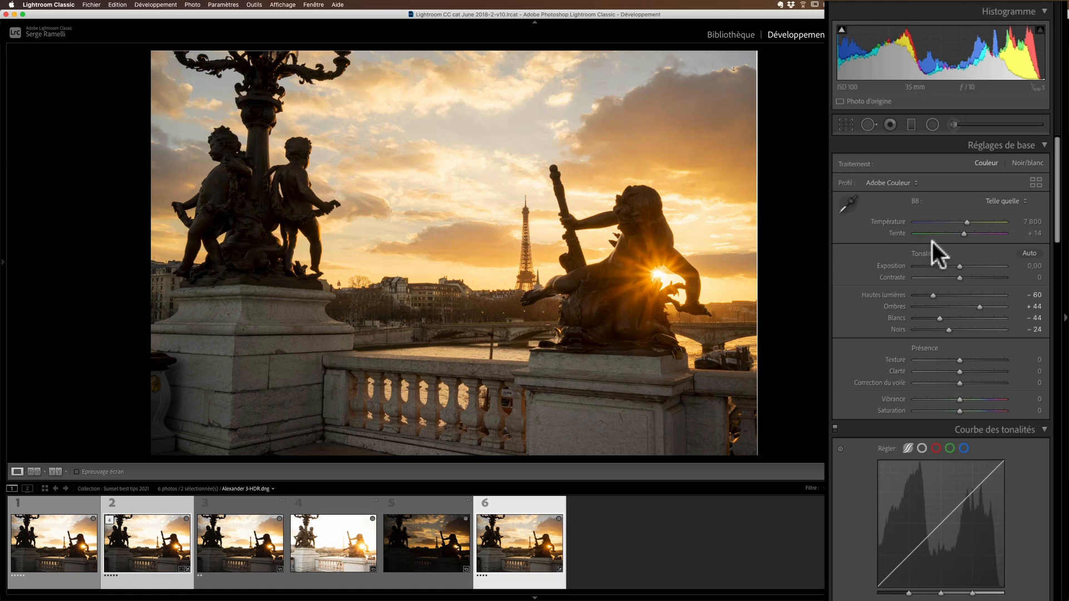
pyautogui.moveTo(971, 276); pyautogui.dragTo(958, 266)
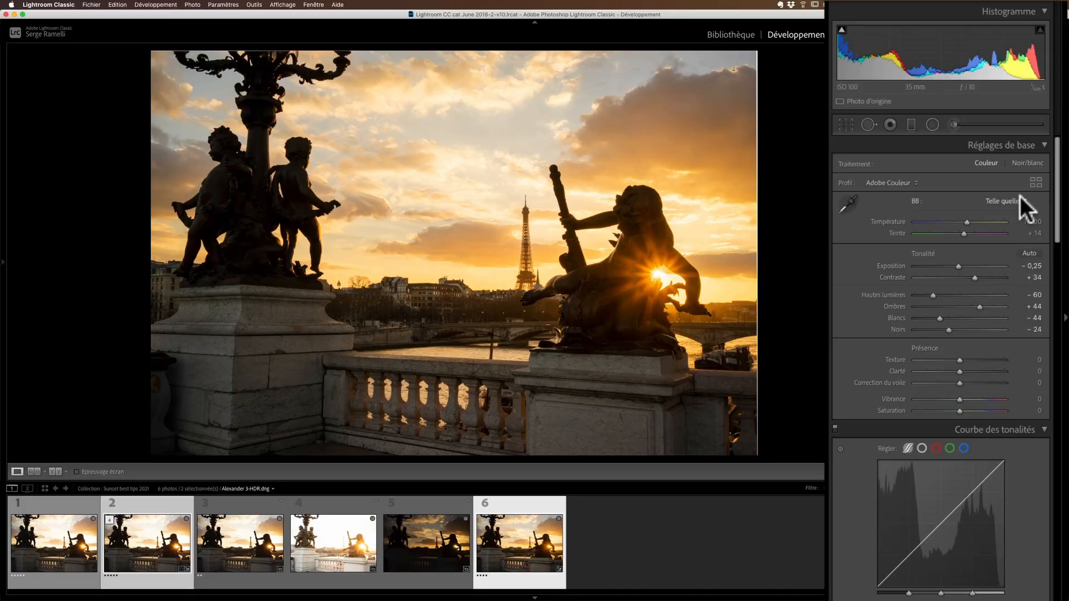
# - Try the white balance presets Lumière naturelle, Temps nuageux and Ombre, and return to Lumière naturelle
pyautogui.click(1020, 199)
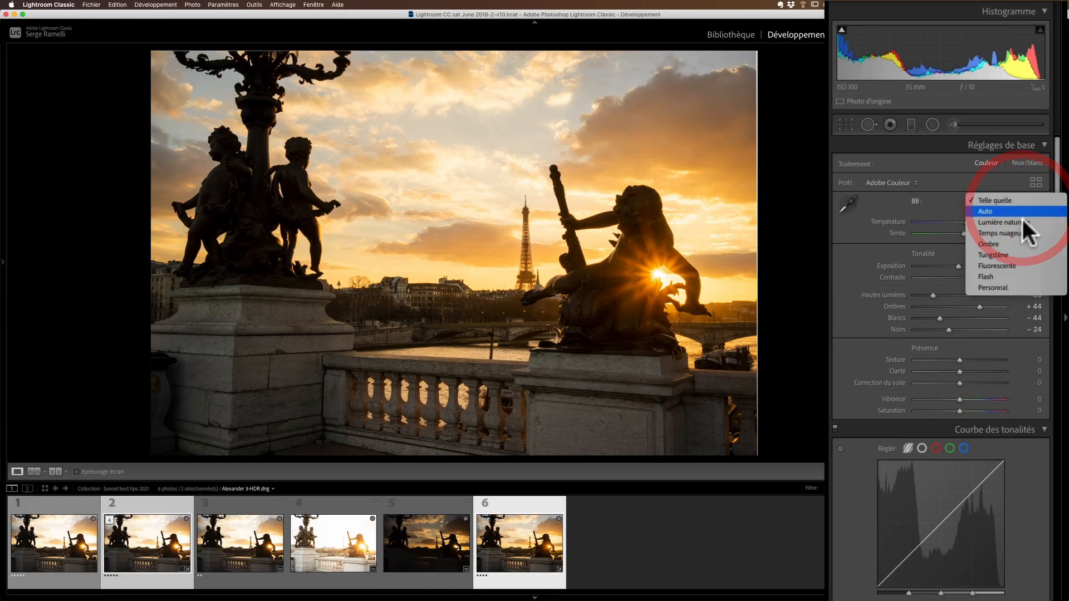
pyautogui.click(1024, 221)
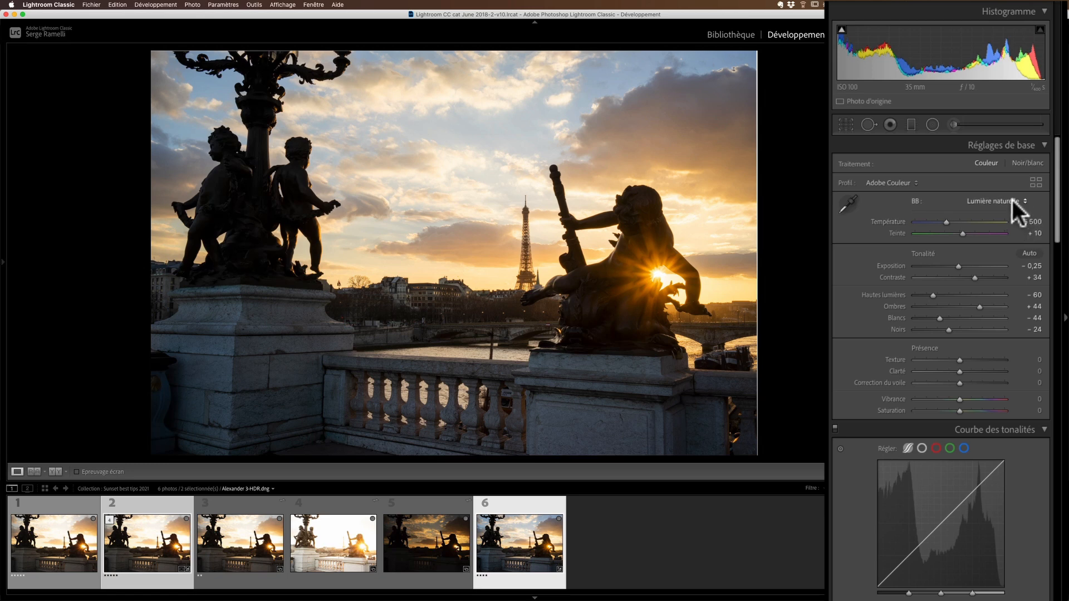
pyautogui.click(1011, 199)
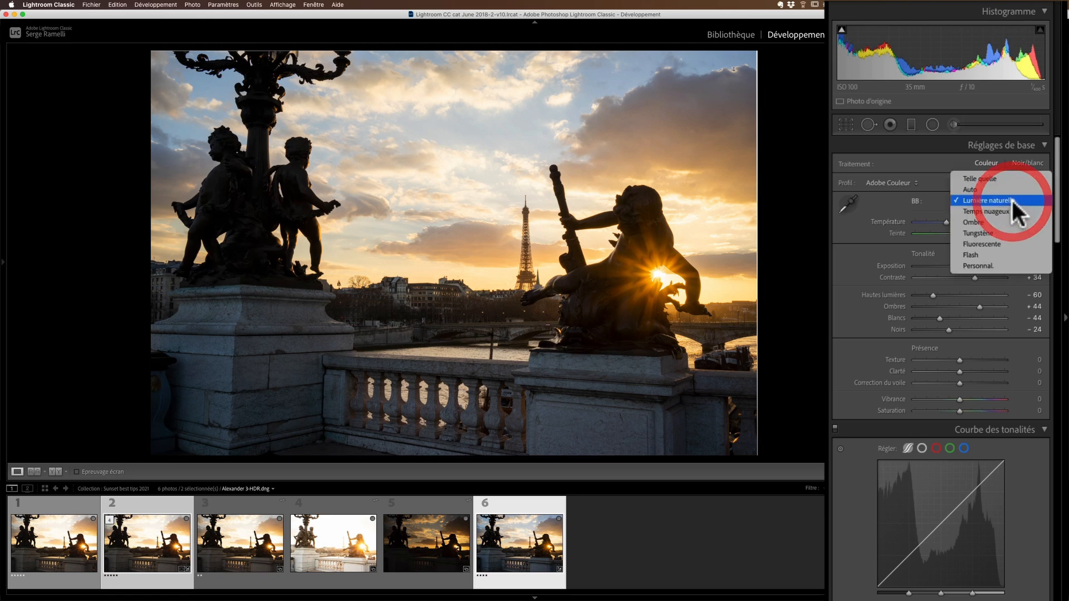
pyautogui.click(1013, 210)
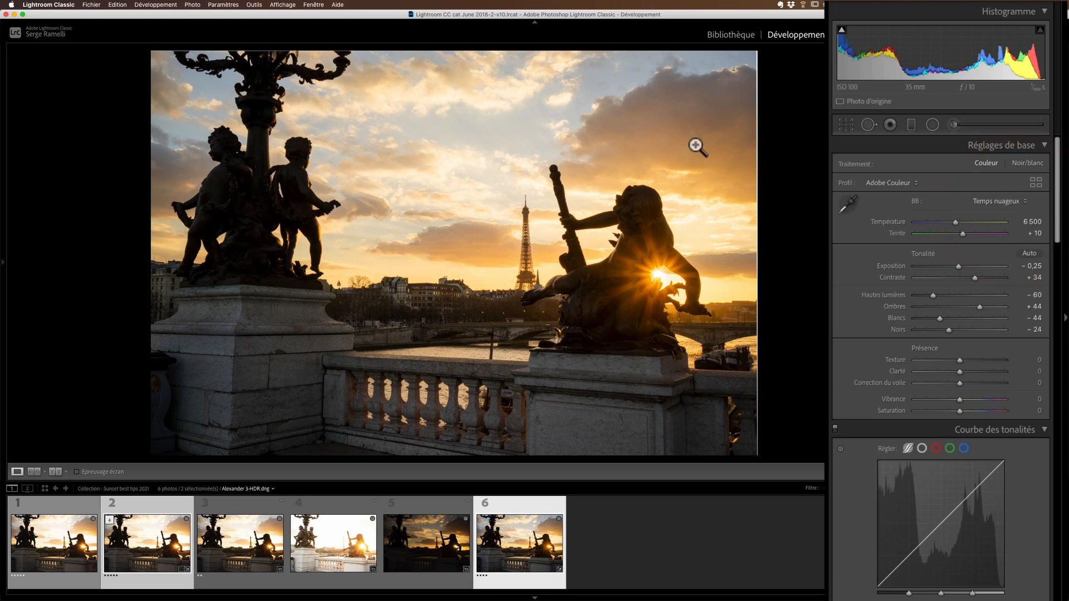
pyautogui.click(979, 200)
pyautogui.click(981, 209)
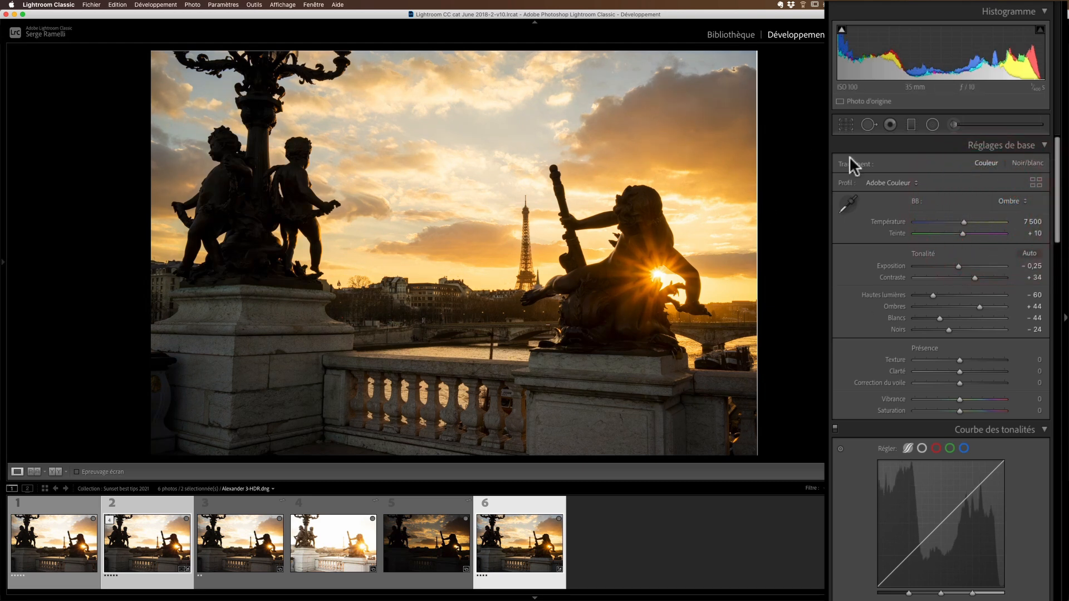
pyautogui.click(1007, 199)
pyautogui.click(1004, 179)
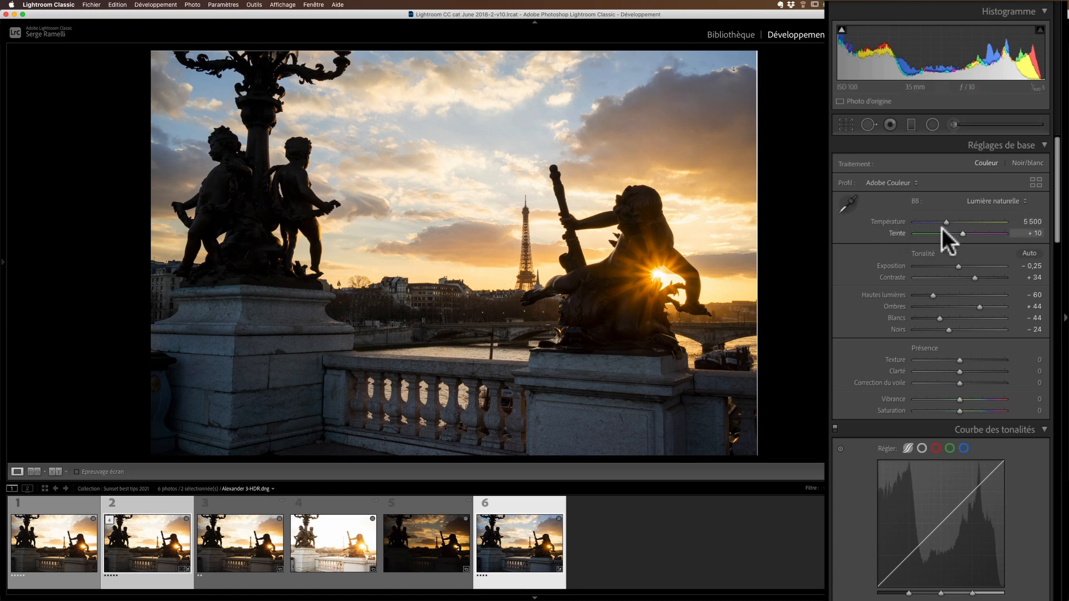
# - Set a custom white balance with Température at 5145 and Teinte at +34 for a bluer, more magenta sky
pyautogui.moveTo(947, 221); pyautogui.dragTo(967, 220)
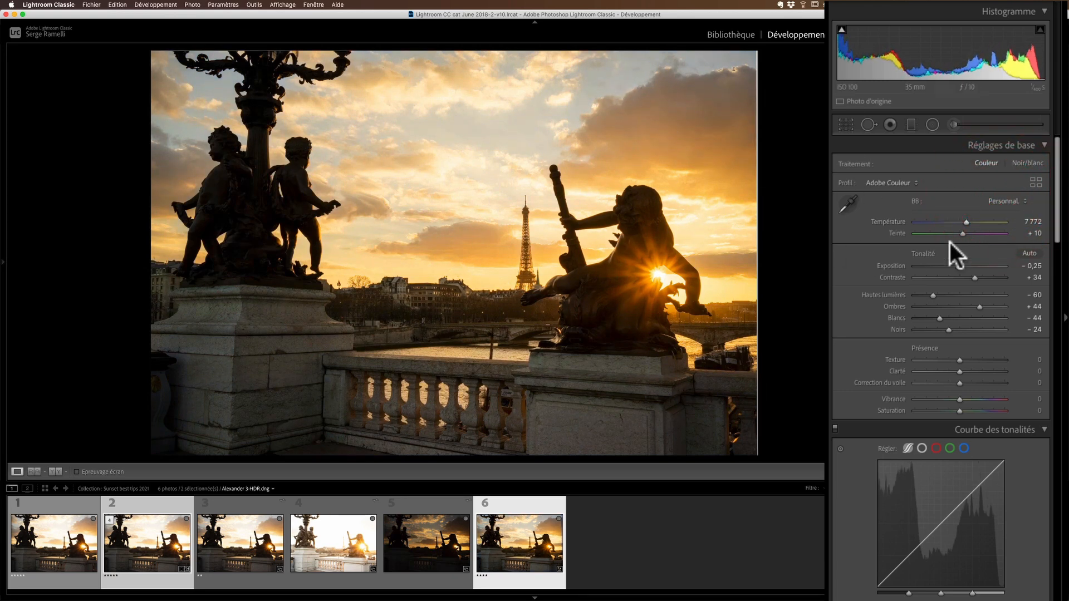
pyautogui.moveTo(968, 223); pyautogui.dragTo(951, 223)
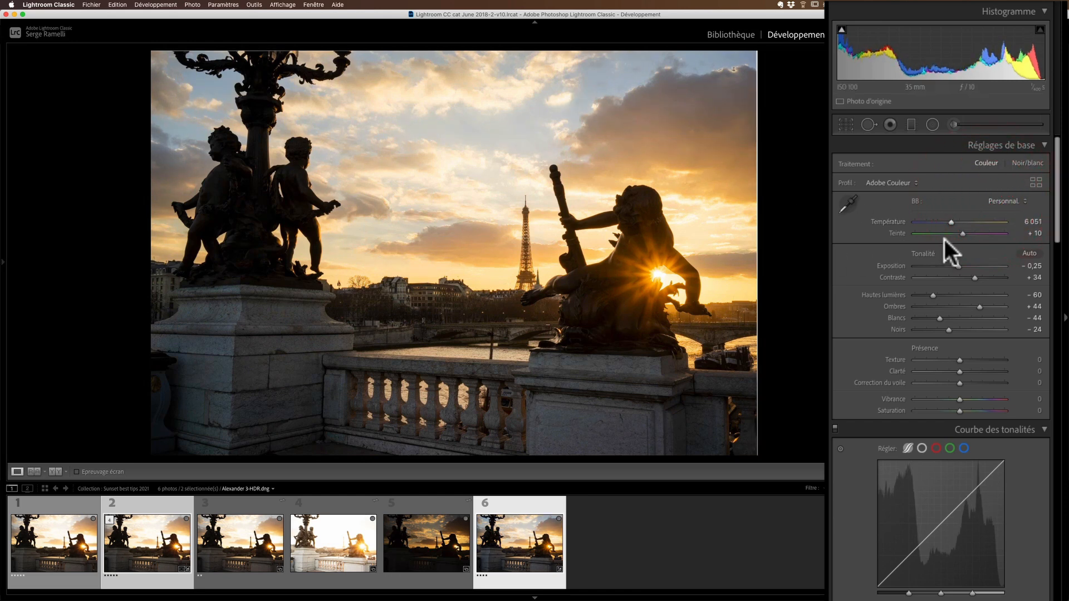
pyautogui.moveTo(960, 233); pyautogui.dragTo(969, 235)
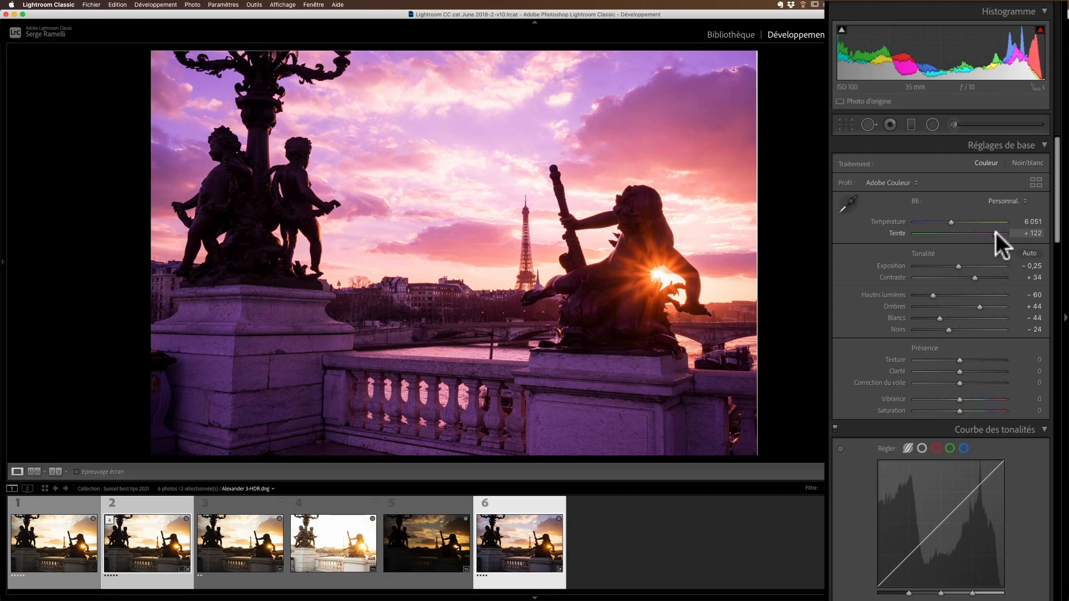
pyautogui.moveTo(995, 233); pyautogui.dragTo(946, 220)
pyautogui.click(968, 230)
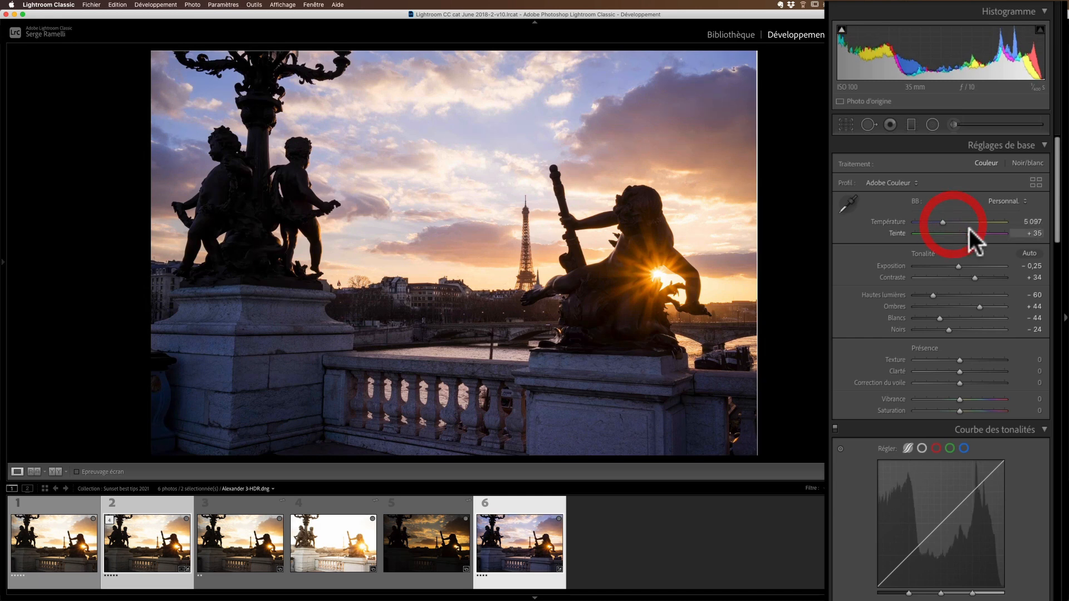
pyautogui.moveTo(970, 234)
pyautogui.mouseDown()
pyautogui.moveTo(943, 223)
pyautogui.moveTo(970, 235)
pyautogui.mouseUp()
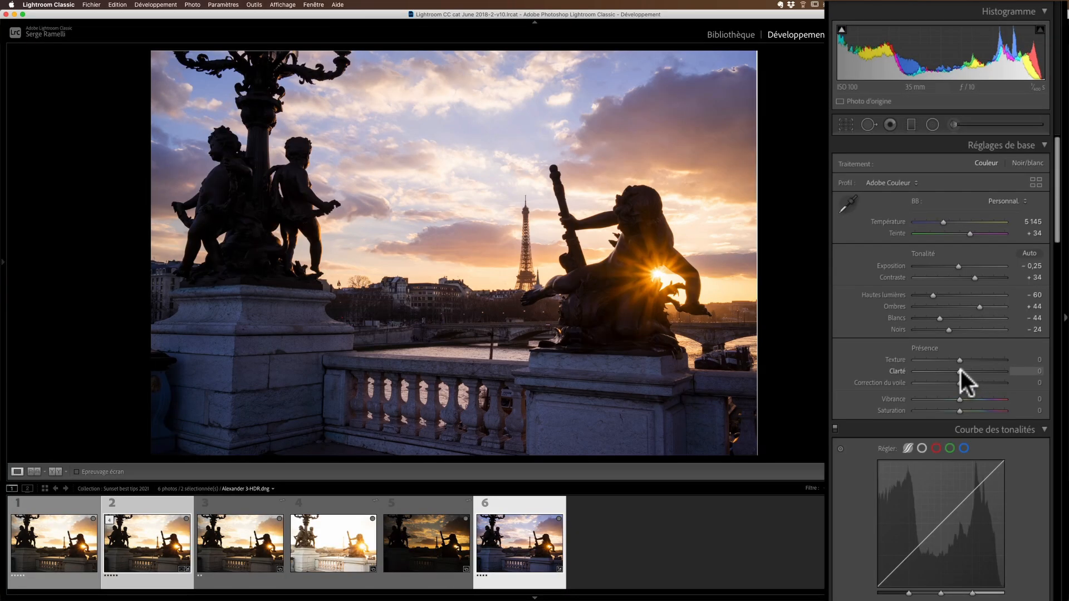
# - Test strong Clarté values on the photo, and bring the setting down to +40
pyautogui.moveTo(960, 370); pyautogui.dragTo(998, 368)
pyautogui.click(994, 366)
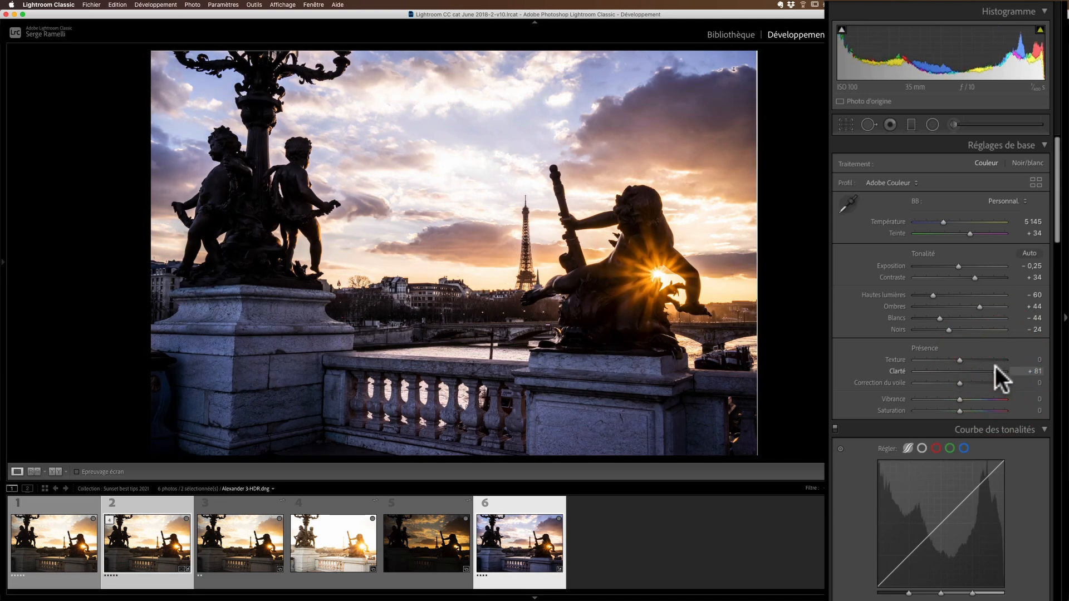
pyautogui.click(964, 370)
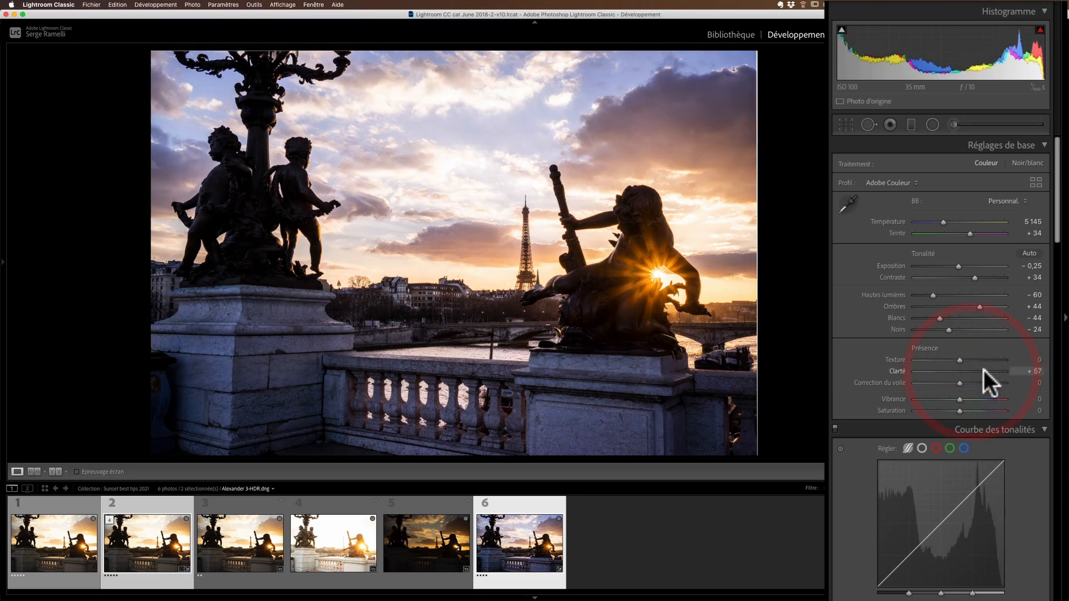
pyautogui.moveTo(967, 368)
pyautogui.mouseDown()
pyautogui.moveTo(980, 367)
pyautogui.moveTo(966, 364)
pyautogui.mouseUp()
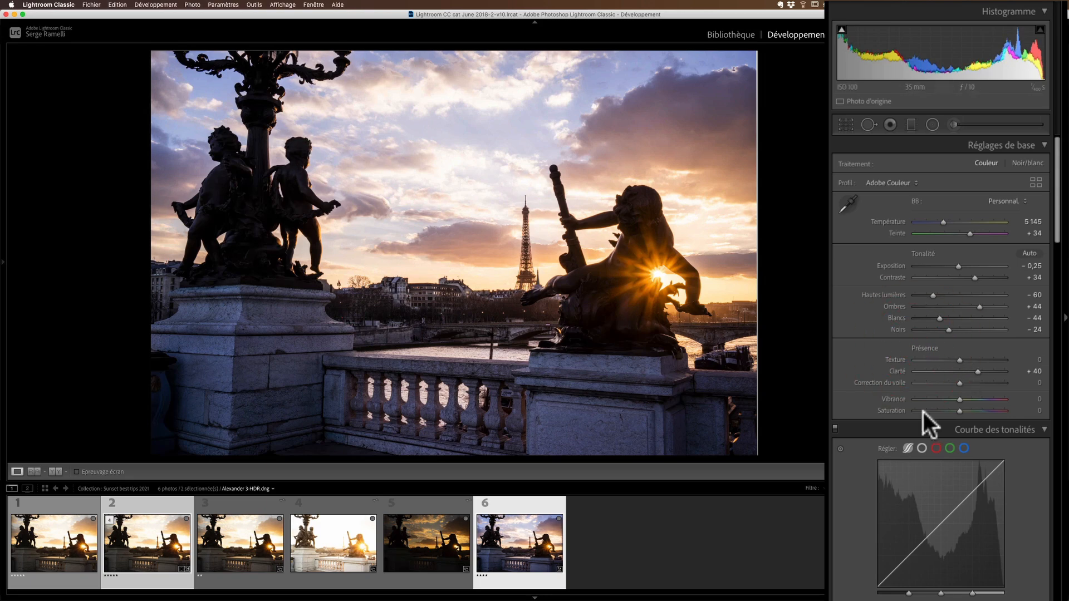
# - Try Clarté at +100 and inspect its effect up close from the child statue across to the Eiffel Tower
pyautogui.moveTo(994, 371); pyautogui.dragTo(1033, 302)
pyautogui.click(311, 163)
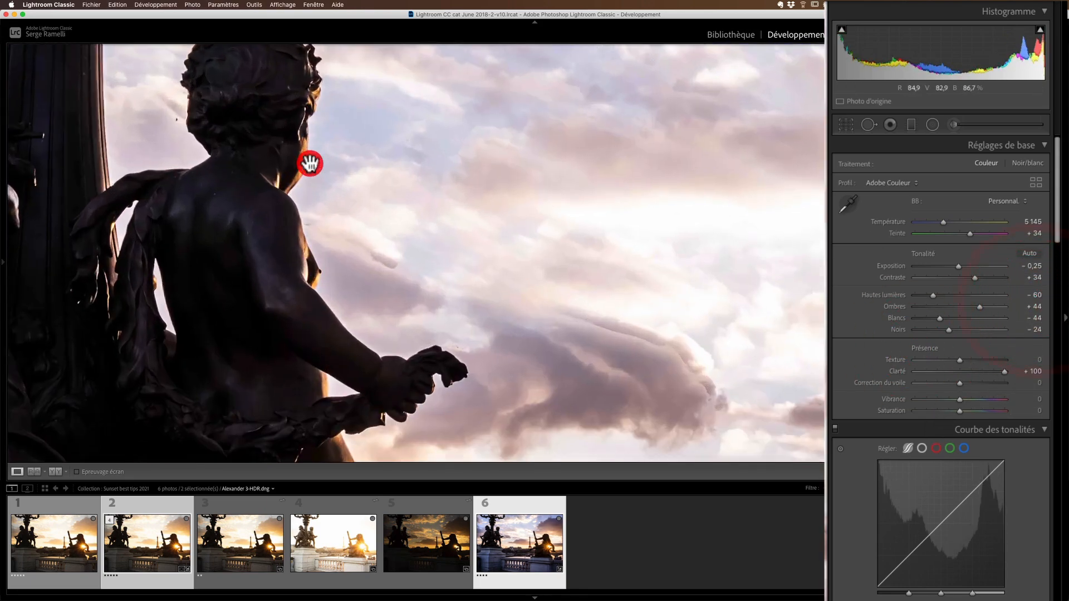
pyautogui.moveTo(256, 152); pyautogui.dragTo(363, 263)
pyautogui.moveTo(715, 322); pyautogui.dragTo(576, 179)
pyautogui.moveTo(679, 253); pyautogui.dragTo(516, 147)
pyautogui.moveTo(660, 295); pyautogui.dragTo(439, 167)
pyautogui.moveTo(671, 271); pyautogui.dragTo(461, 151)
pyautogui.moveTo(618, 269); pyautogui.dragTo(523, 207)
pyautogui.moveTo(756, 286); pyautogui.dragTo(532, 232)
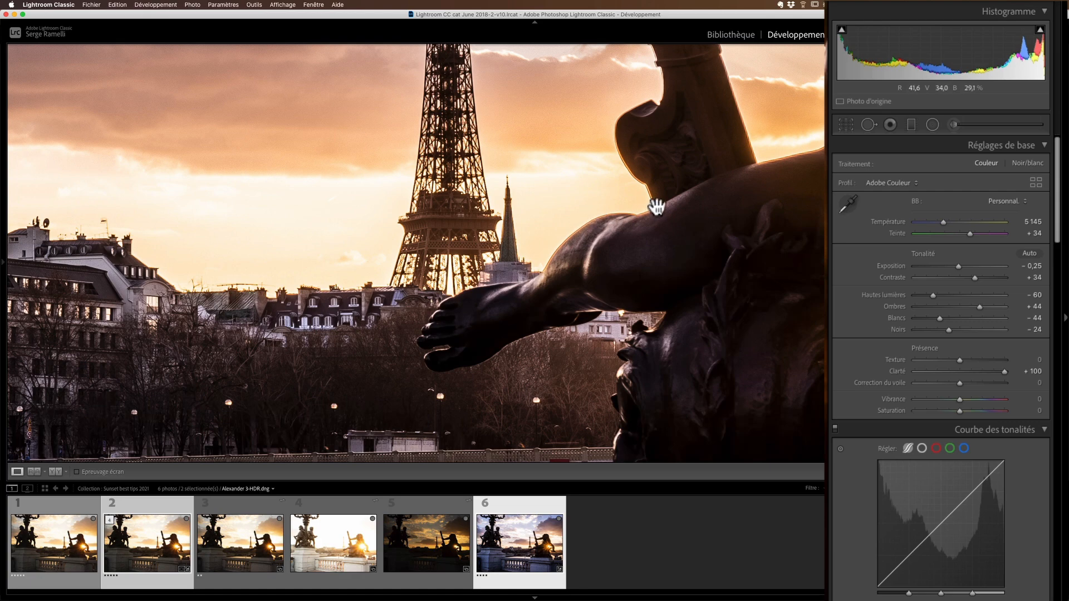
# - Set Clarté to −20 for a softer look, and try a small Texture adjustment on the whole photo
pyautogui.moveTo(1004, 371); pyautogui.dragTo(934, 372)
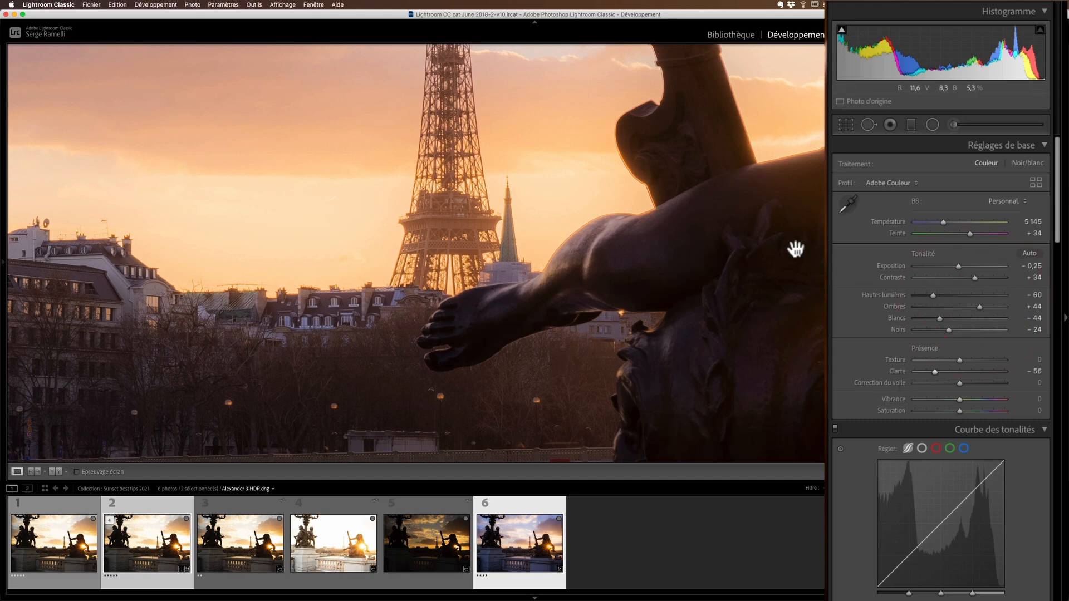
pyautogui.click(949, 372)
pyautogui.click(743, 253)
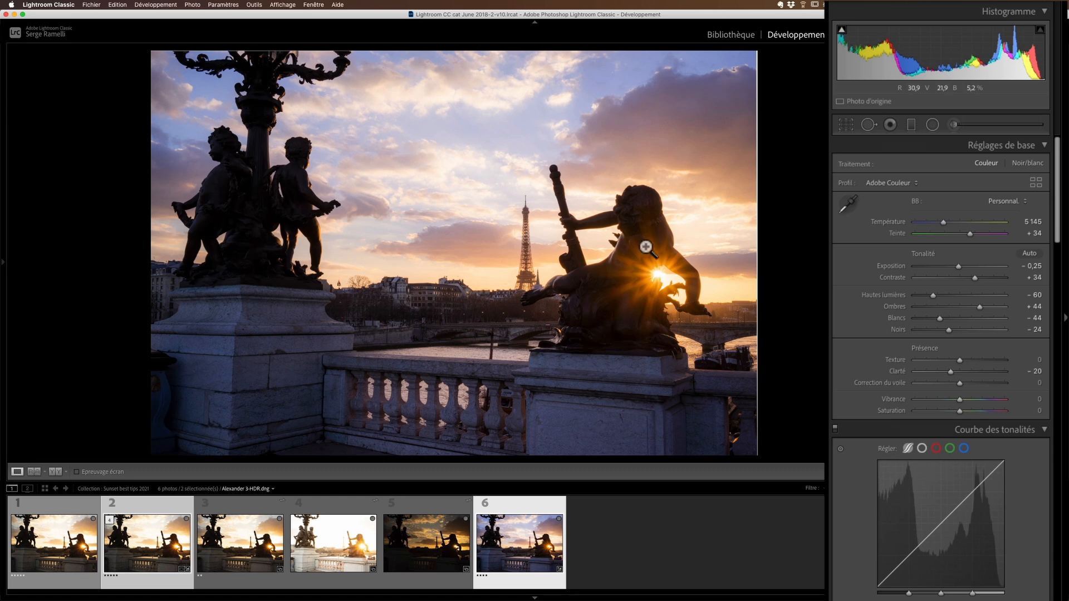
pyautogui.moveTo(959, 359); pyautogui.dragTo(964, 361)
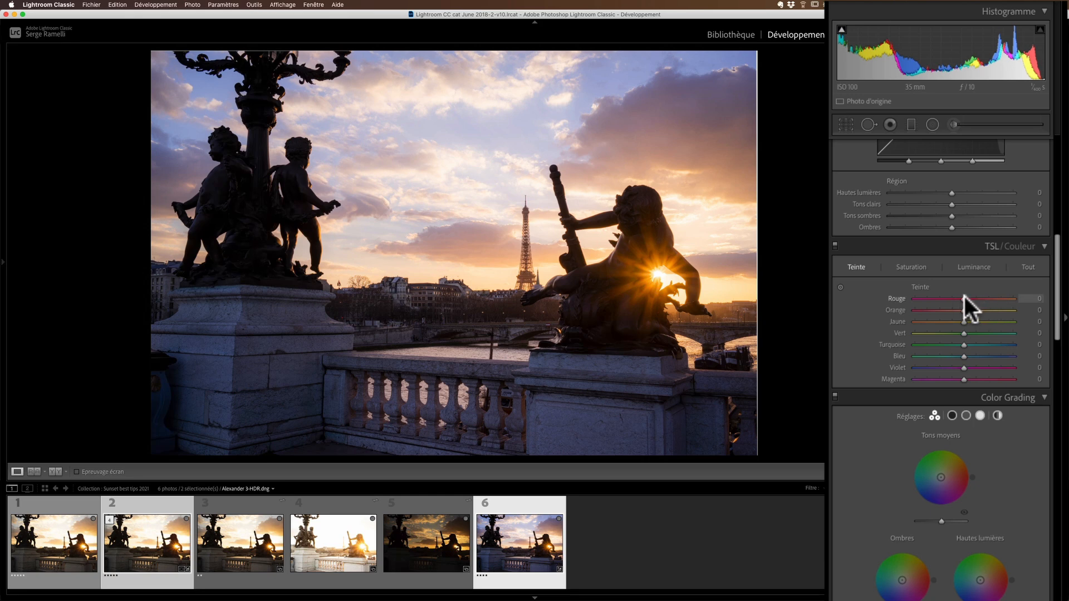
# - Shift the TSL hues by setting Rouge to +1, Orange to −23 and Jaune to −38
pyautogui.moveTo(974, 300); pyautogui.dragTo(957, 315)
pyautogui.scroll(10, 957, 313)
pyautogui.click(971, 245)
pyautogui.scroll(-5, 972, 262)
pyautogui.scroll(-3, 972, 271)
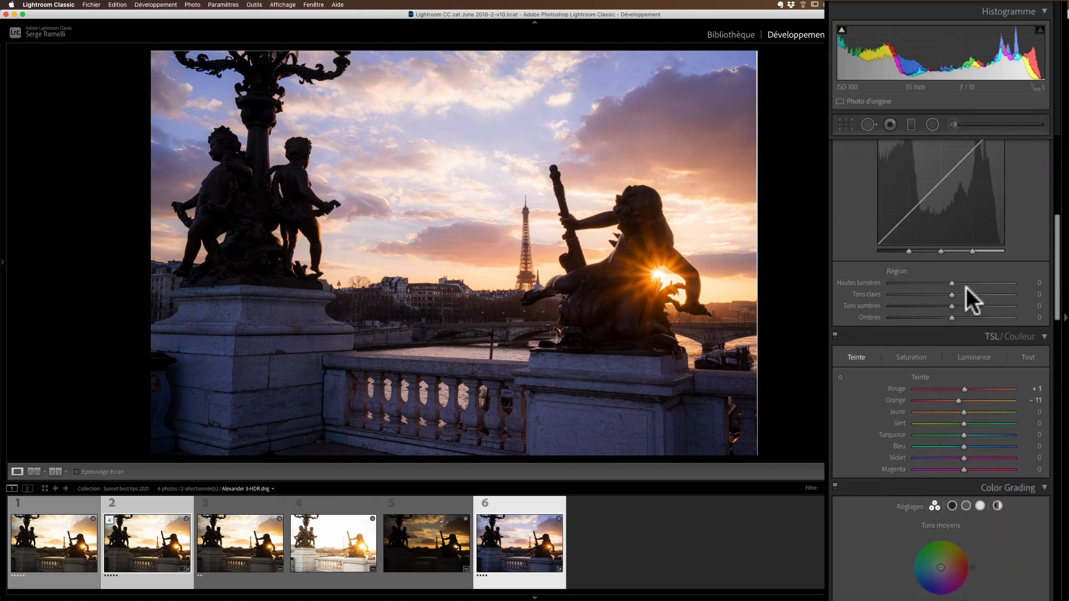
pyautogui.moveTo(963, 415)
pyautogui.mouseDown()
pyautogui.moveTo(934, 417)
pyautogui.moveTo(946, 413)
pyautogui.moveTo(933, 399)
pyautogui.moveTo(954, 399)
pyautogui.mouseUp()
pyautogui.click(953, 412)
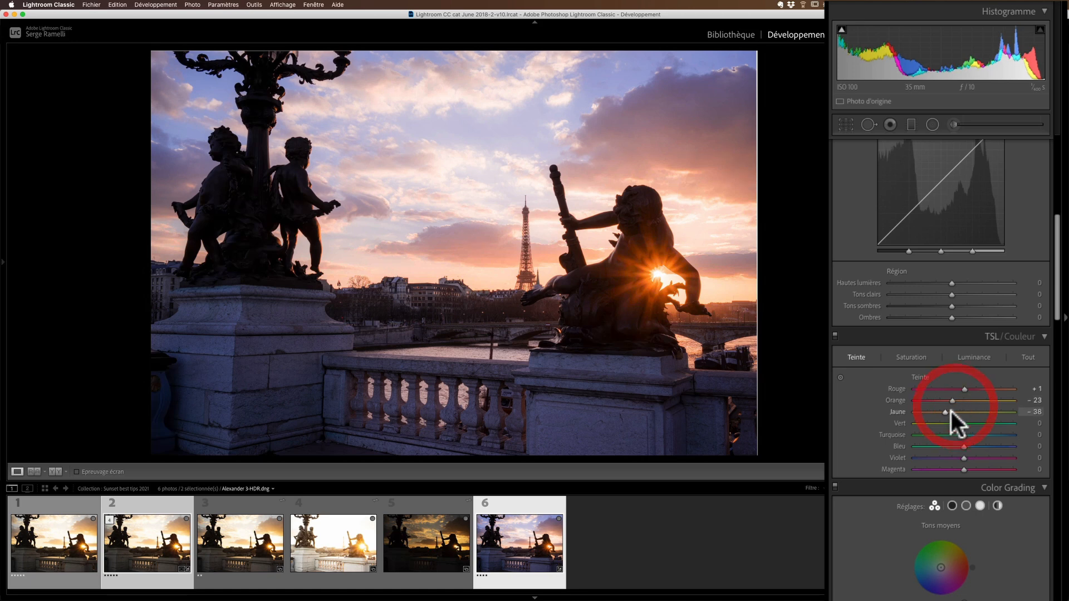
# - Set both the Orange and Jaune hues to −12
pyautogui.moveTo(953, 412)
pyautogui.mouseDown()
pyautogui.moveTo(990, 412)
pyautogui.moveTo(965, 414)
pyautogui.moveTo(958, 402)
pyautogui.mouseUp()
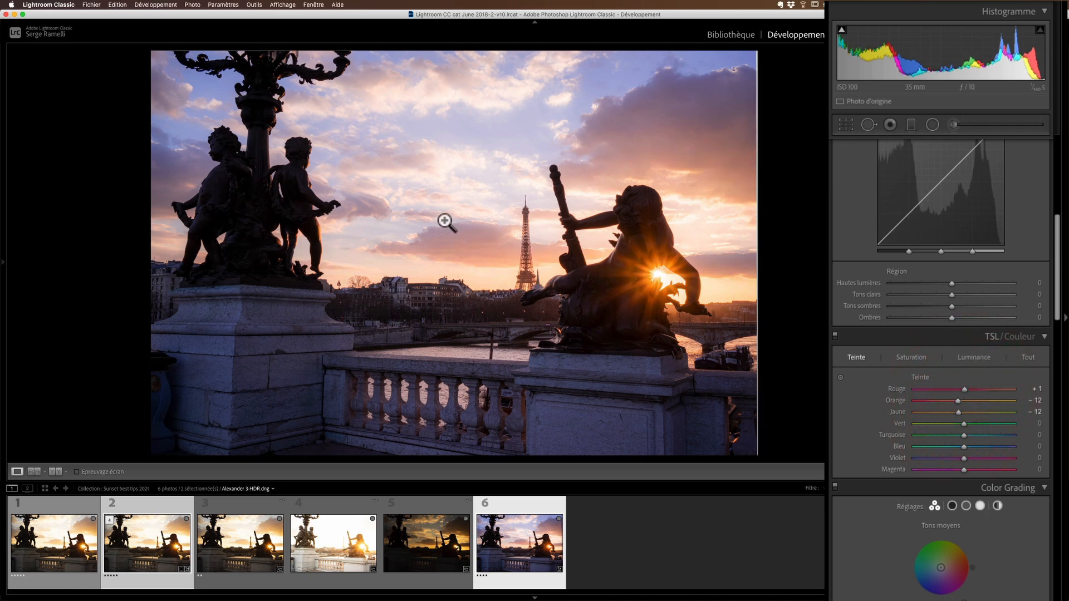
# - Tint the Ombres slightly teal in Color Grading
pyautogui.scroll(-3, 1019, 399)
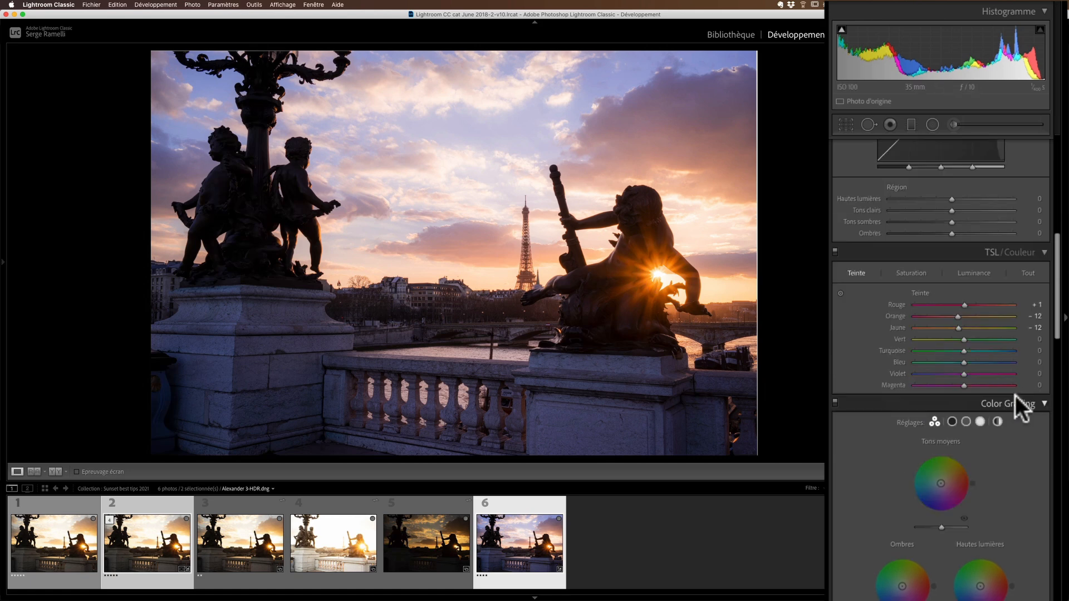
pyautogui.scroll(-3, 1017, 395)
pyautogui.scroll(-1, 867, 406)
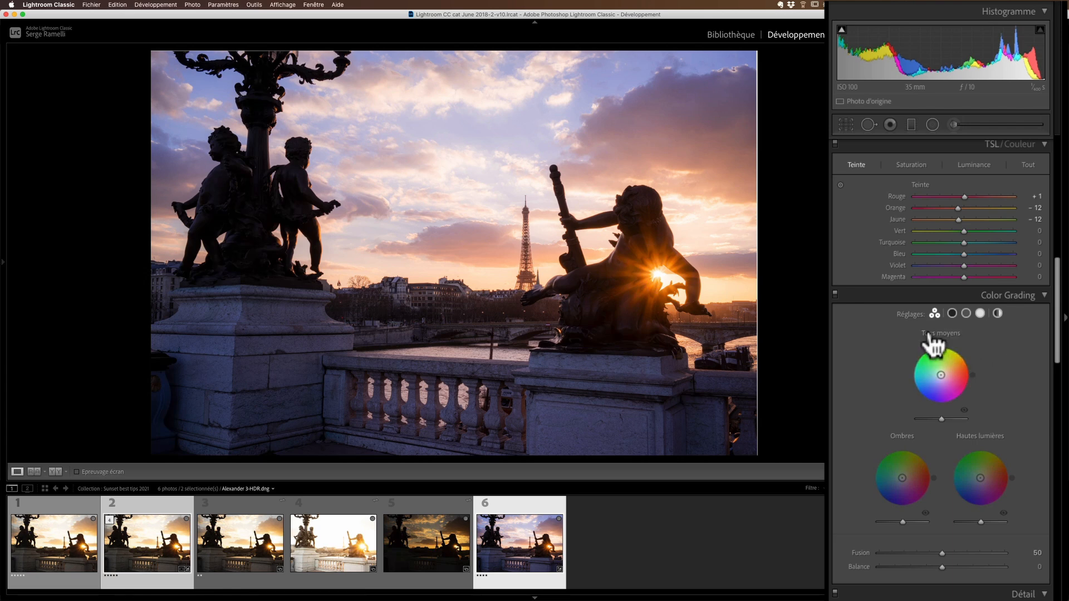
pyautogui.scroll(-2, 1015, 318)
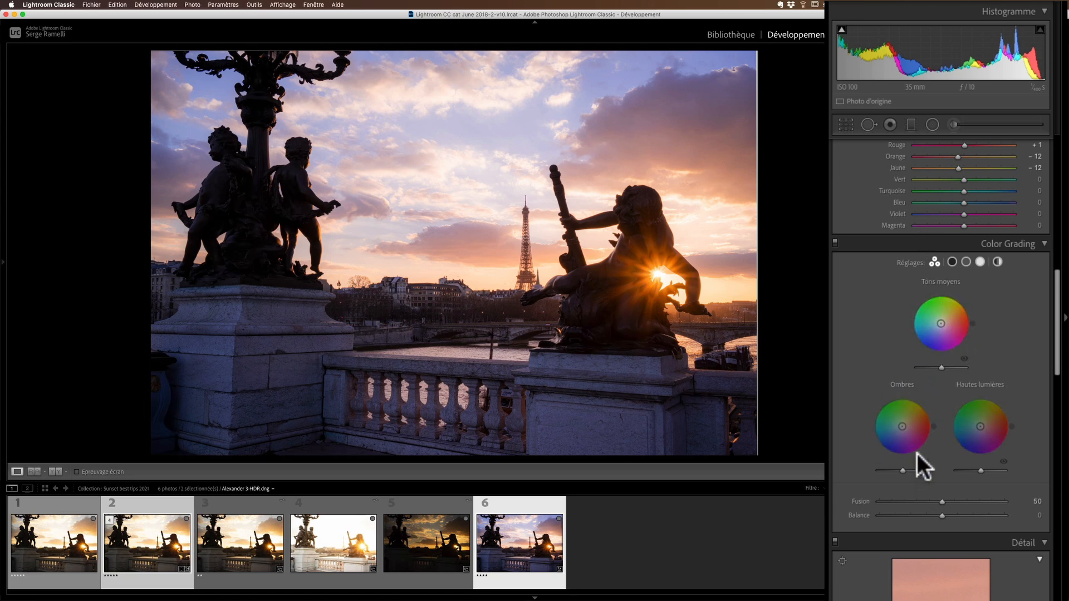
pyautogui.moveTo(901, 428)
pyautogui.mouseDown()
pyautogui.moveTo(888, 444)
pyautogui.moveTo(910, 447)
pyautogui.moveTo(920, 420)
pyautogui.moveTo(894, 433)
pyautogui.moveTo(919, 412)
pyautogui.moveTo(901, 429)
pyautogui.mouseUp()
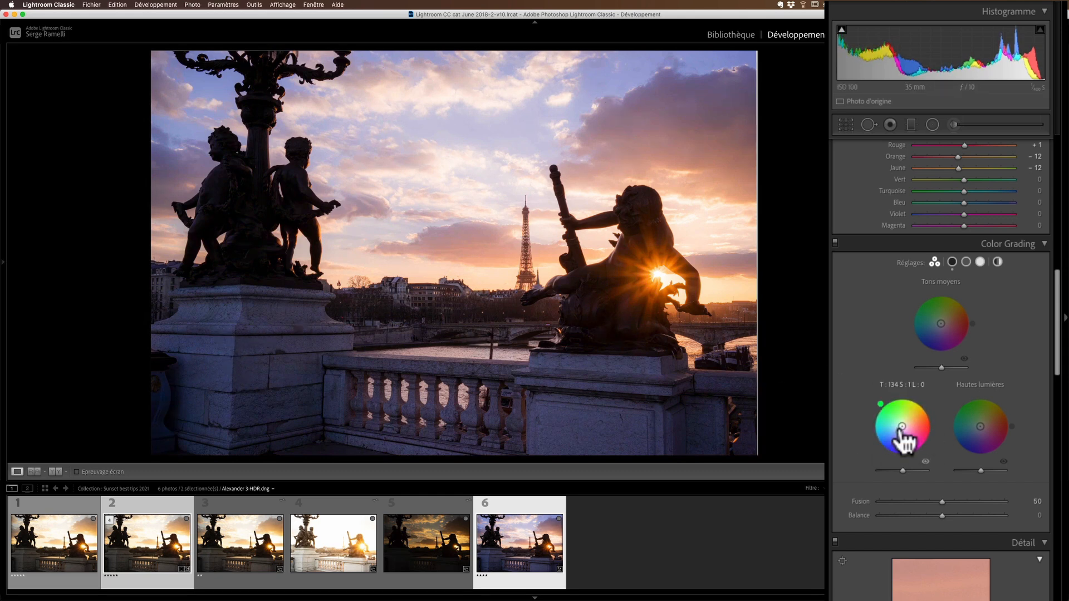
pyautogui.moveTo(902, 427); pyautogui.dragTo(871, 423)
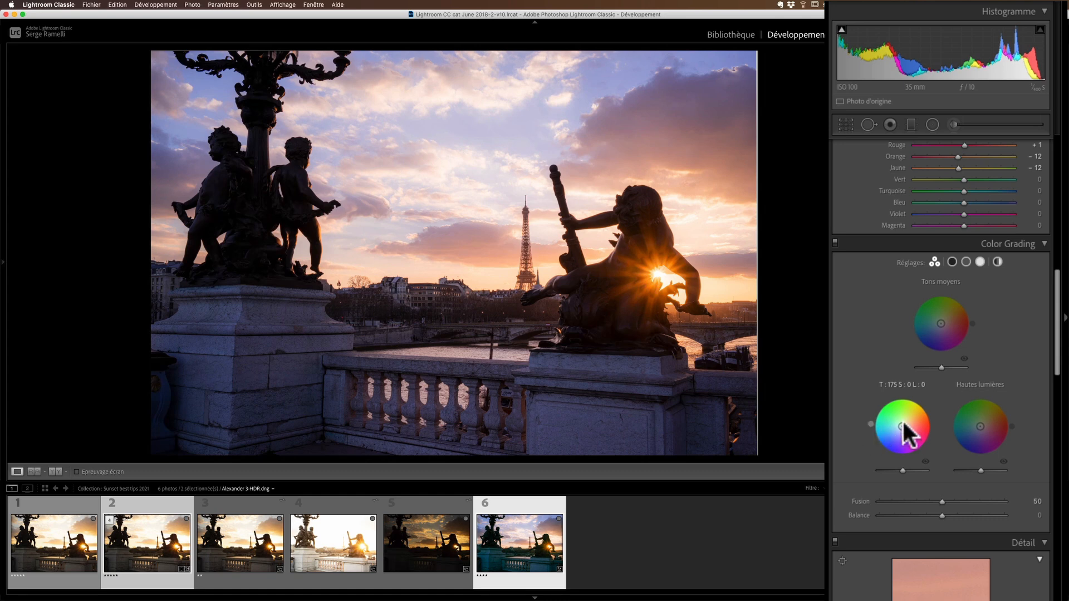
pyautogui.moveTo(901, 427); pyautogui.dragTo(871, 425)
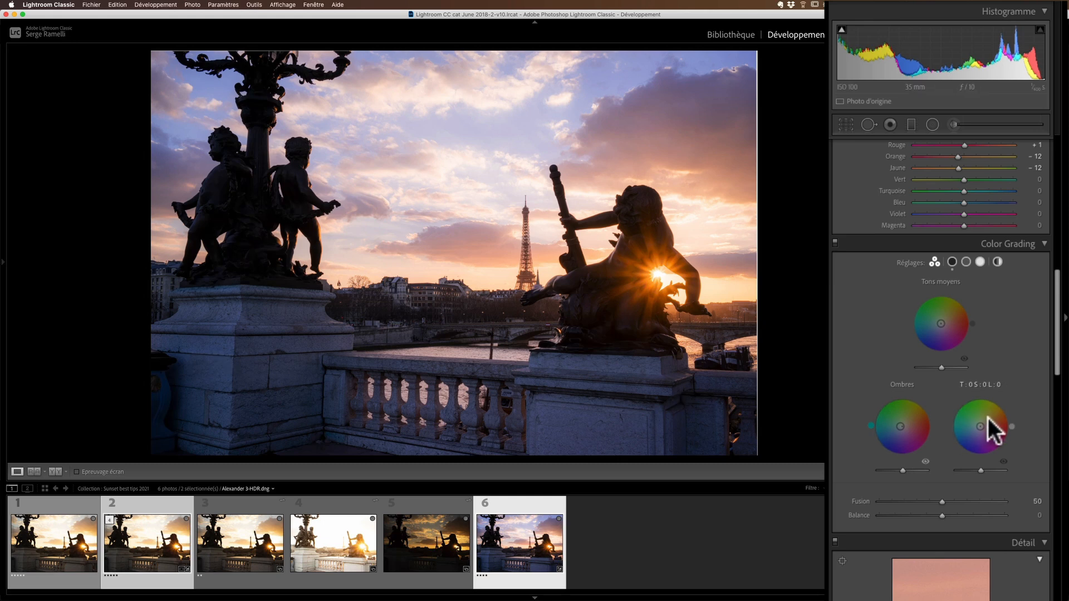
# - Give the Hautes lumières a slight red tint and lower the luminance of both the Ombres and the Hautes lumières a little
pyautogui.moveTo(981, 429); pyautogui.dragTo(986, 426)
pyautogui.moveTo(902, 470); pyautogui.dragTo(900, 470)
pyautogui.moveTo(980, 468); pyautogui.dragTo(973, 469)
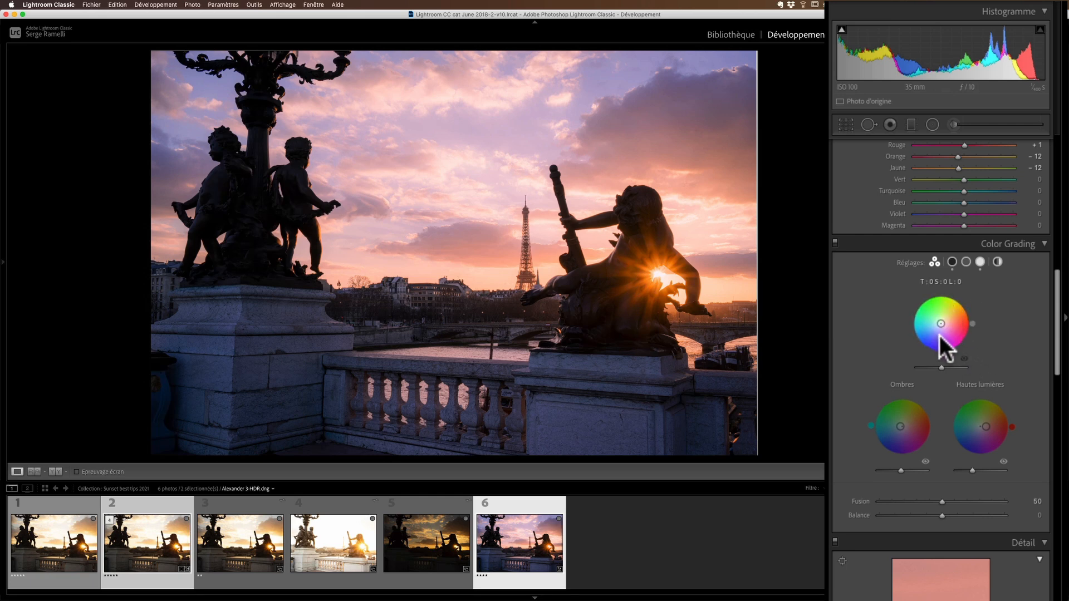
# - Compare the photo with and without Color Grading, and tint the Tons moyens warm at hue 14 and saturation 32
pyautogui.moveTo(941, 324)
pyautogui.mouseDown()
pyautogui.moveTo(931, 307)
pyautogui.moveTo(927, 325)
pyautogui.moveTo(943, 328)
pyautogui.mouseUp()
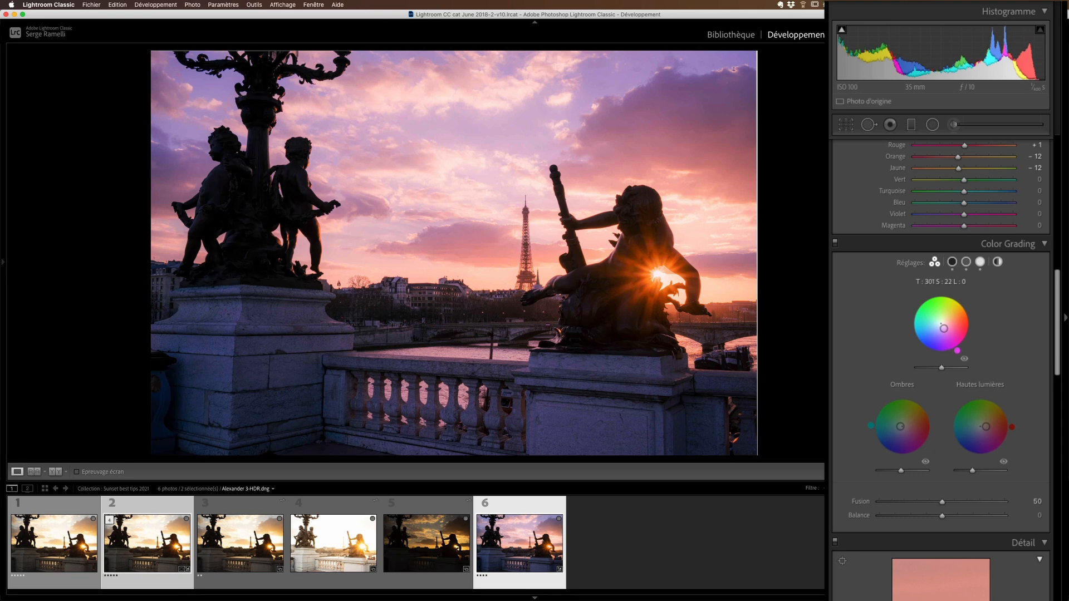
pyautogui.moveTo(943, 328); pyautogui.dragTo(946, 324)
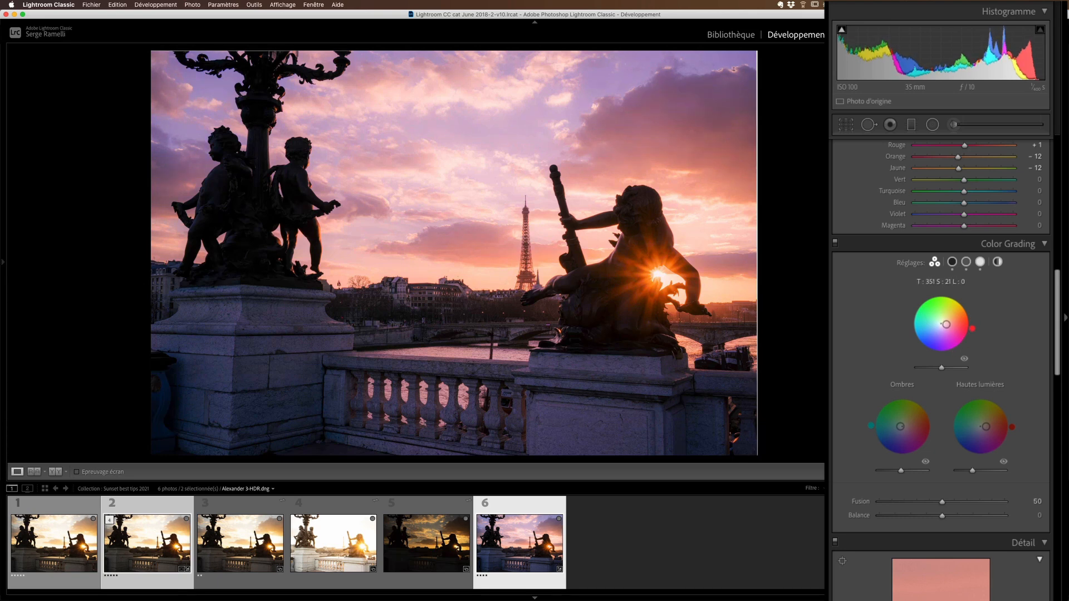
pyautogui.click(834, 243)
pyautogui.click(834, 243)
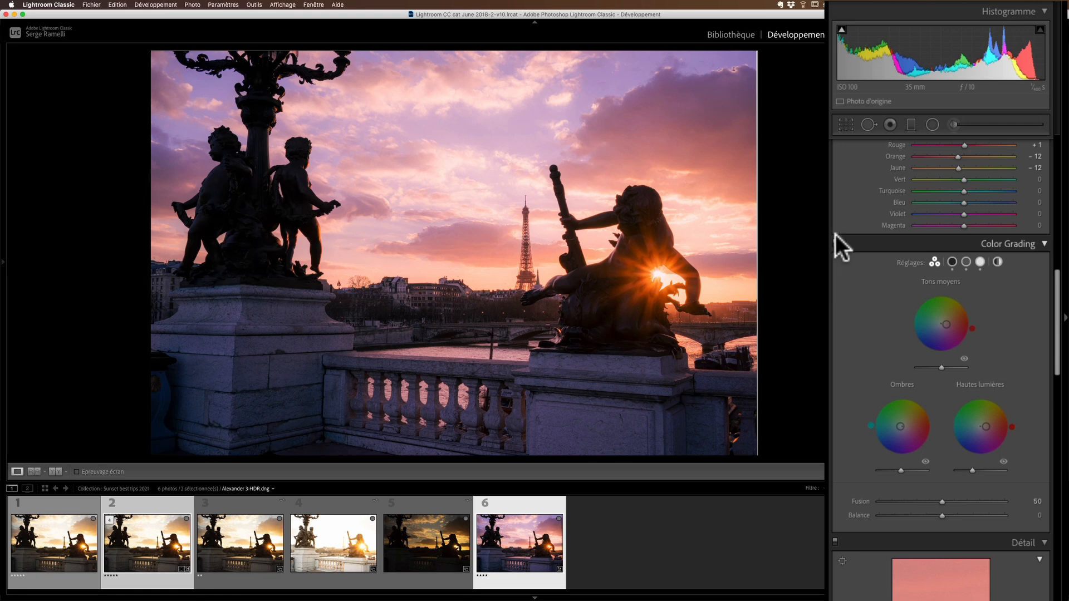
pyautogui.moveTo(947, 329)
pyautogui.moveTo(948, 325)
pyautogui.mouseDown()
pyautogui.moveTo(972, 324)
pyautogui.moveTo(972, 315)
pyautogui.moveTo(949, 329)
pyautogui.mouseUp()
# - Try a slight reduction of the photo's colour intensity with Vibrance at −1 and Saturation at −1
pyautogui.scroll(15, 958, 301)
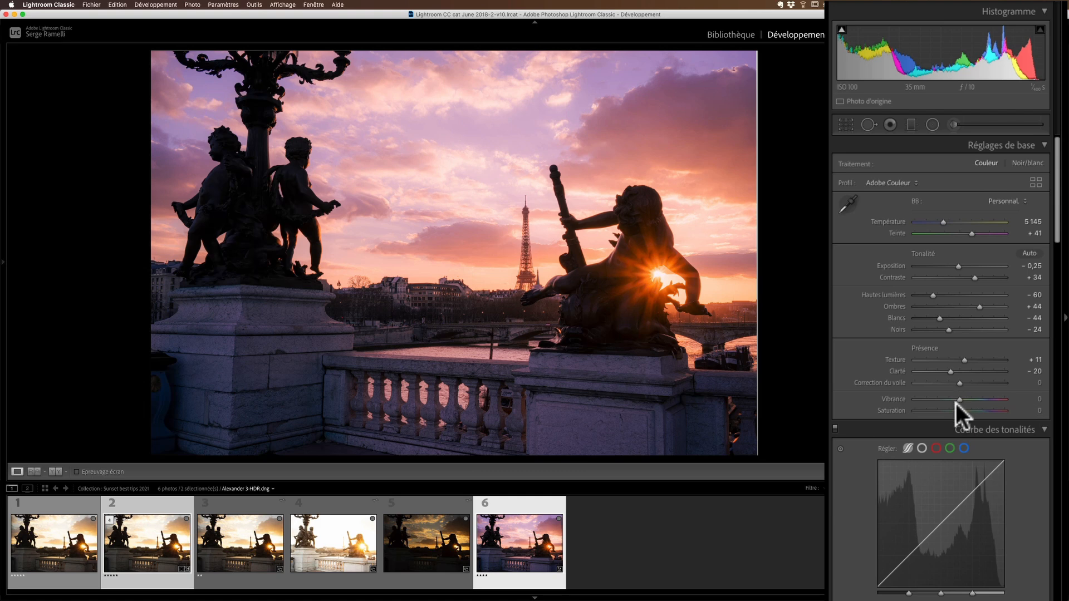
pyautogui.moveTo(960, 399); pyautogui.dragTo(959, 404)
pyautogui.click(960, 410)
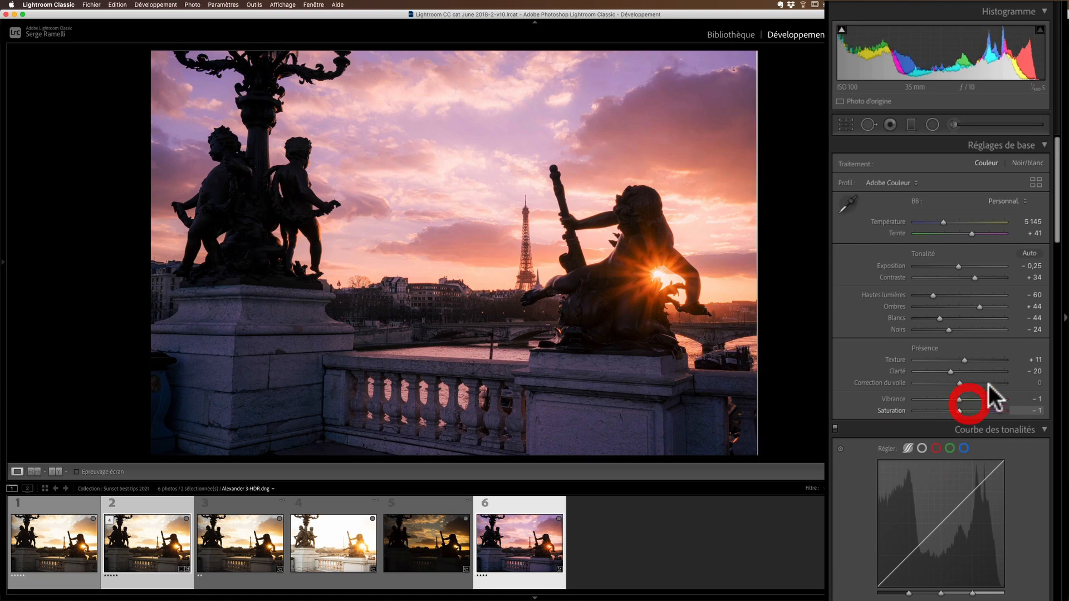
# - Reduce the photo's magenta cast by setting the white balance Teinte to +27
pyautogui.scroll(-1, 981, 348)
pyautogui.scroll(-10, 969, 209)
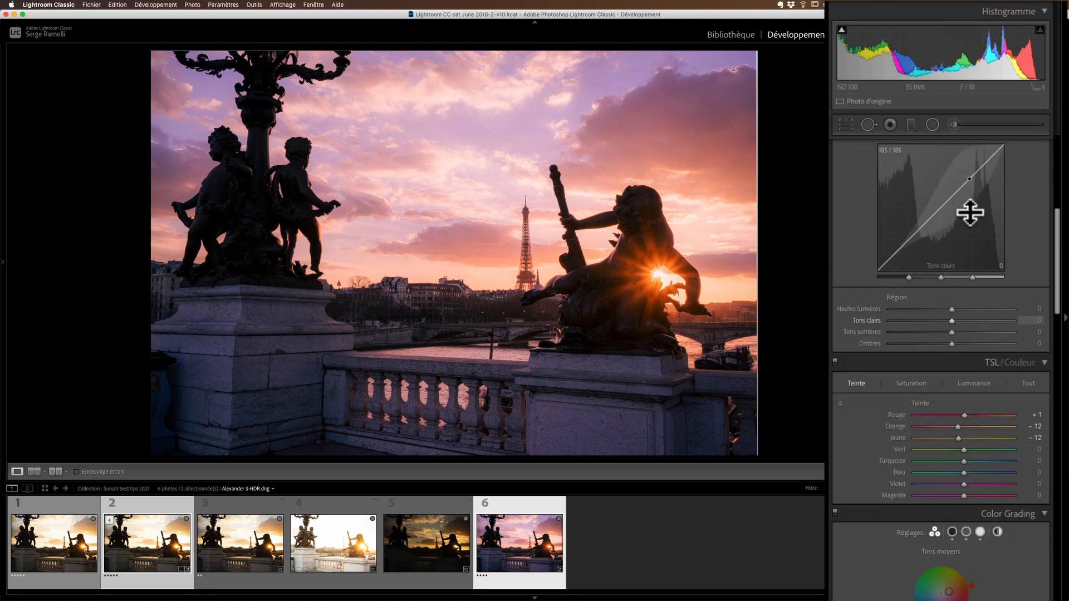
pyautogui.scroll(3, 964, 212)
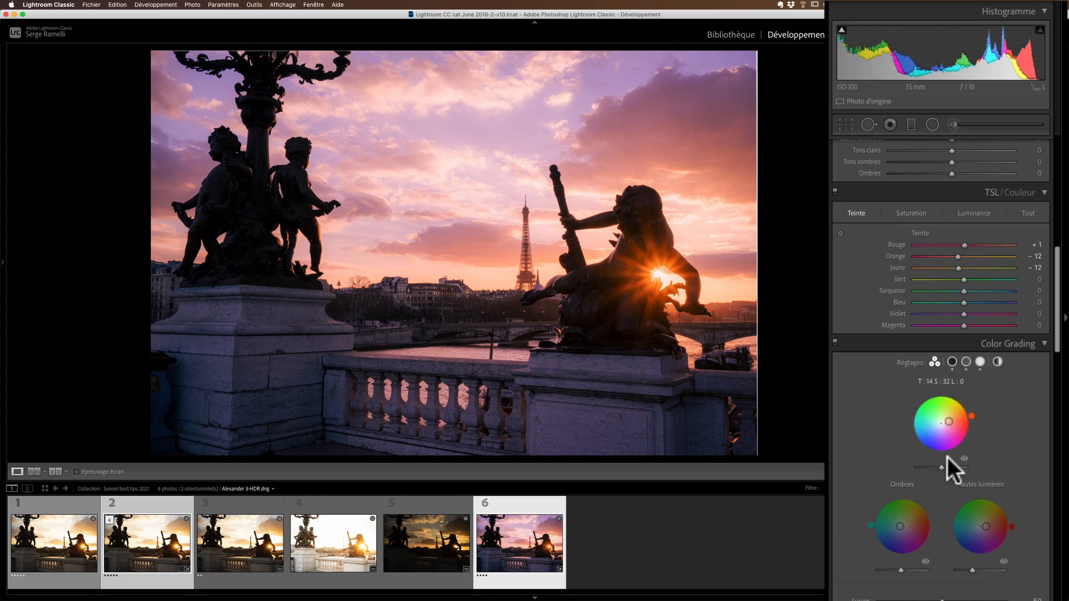
pyautogui.scroll(7, 972, 262)
pyautogui.moveTo(971, 234); pyautogui.dragTo(966, 234)
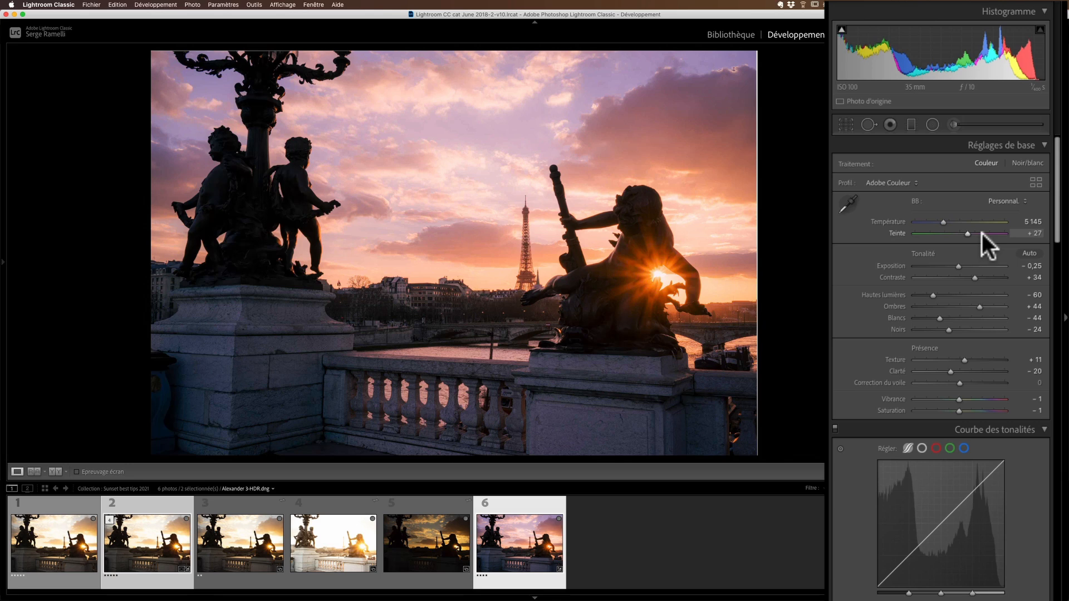
# - Try Vibrance at −4 and Saturation at −5, reset Saturation to 0 and raise Vibrance to +6
pyautogui.moveTo(958, 401)
pyautogui.mouseDown()
pyautogui.moveTo(969, 401)
pyautogui.moveTo(955, 409)
pyautogui.moveTo(940, 398)
pyautogui.moveTo(956, 399)
pyautogui.mouseUp()
pyautogui.click(958, 413)
pyautogui.doubleClick(957, 409)
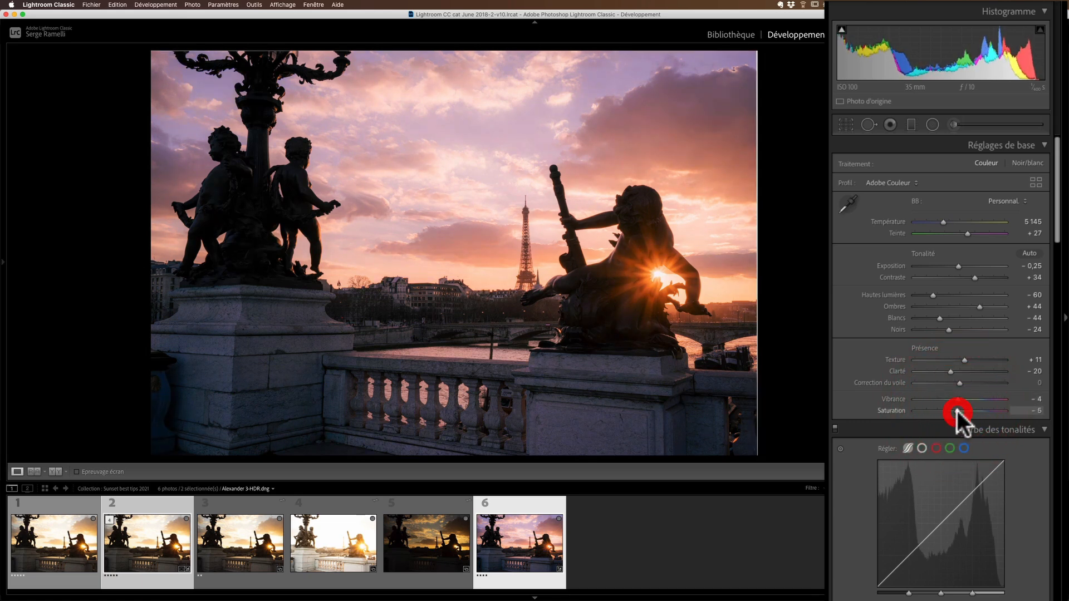
pyautogui.click(957, 399)
pyautogui.moveTo(957, 399); pyautogui.dragTo(960, 402)
pyautogui.click(947, 387)
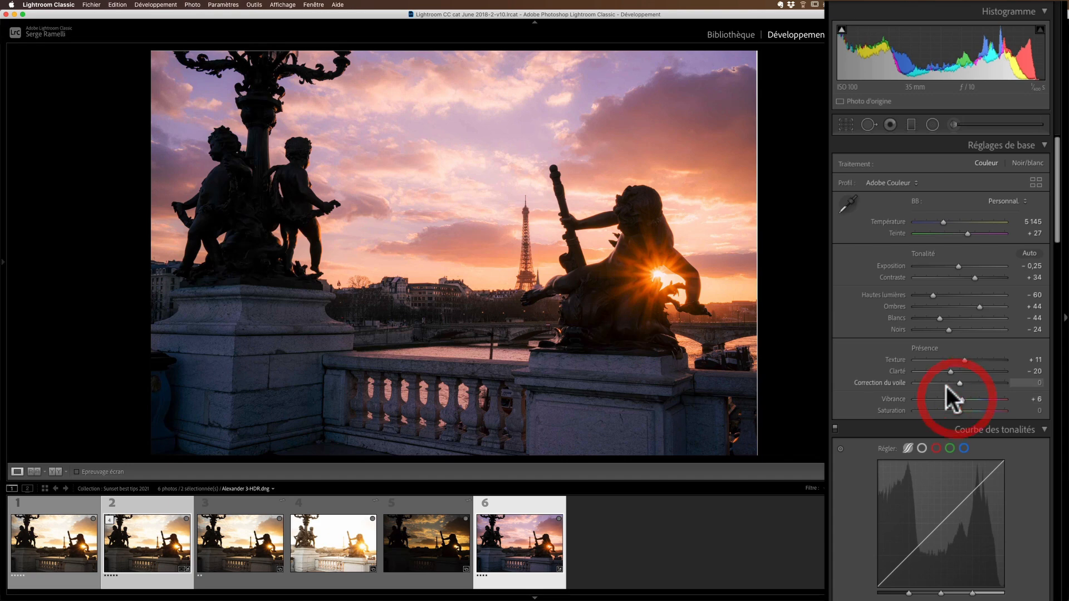